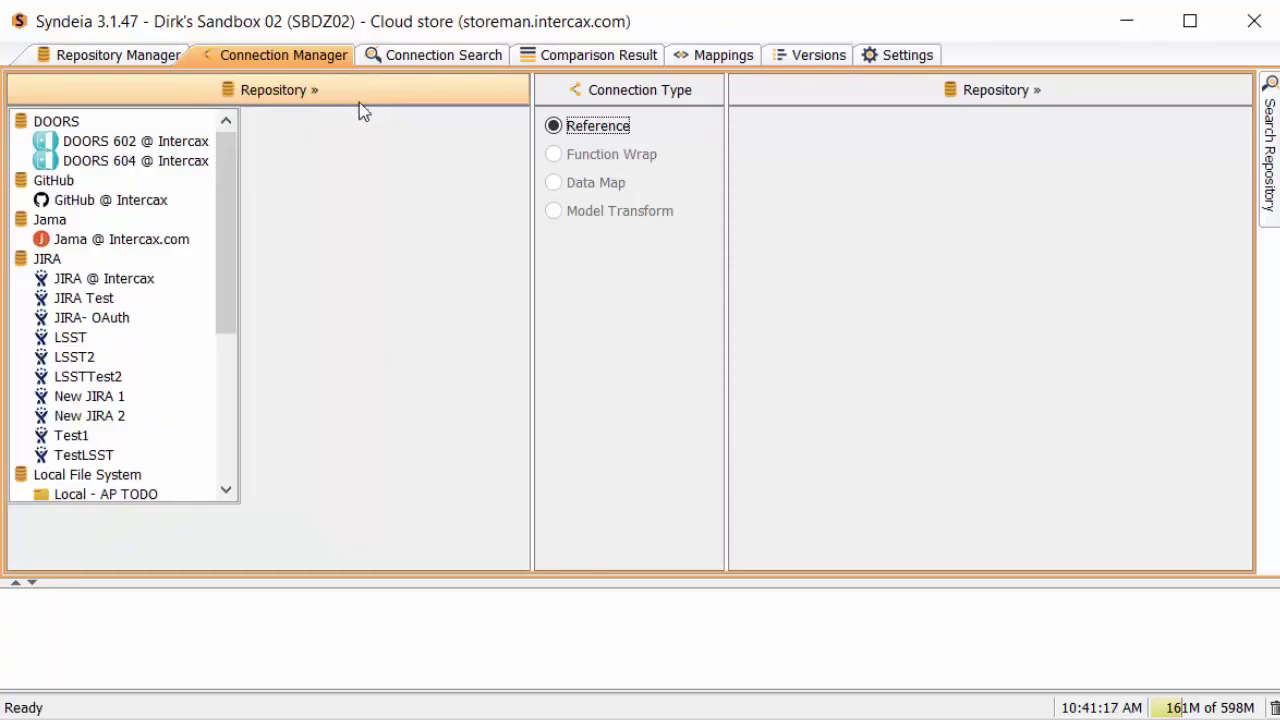
Load Jama @ Intercax.com as the first repository and GitHub @ Intercax as the second one for connecting
{"action": "left_click", "coordinate": [112, 237]}
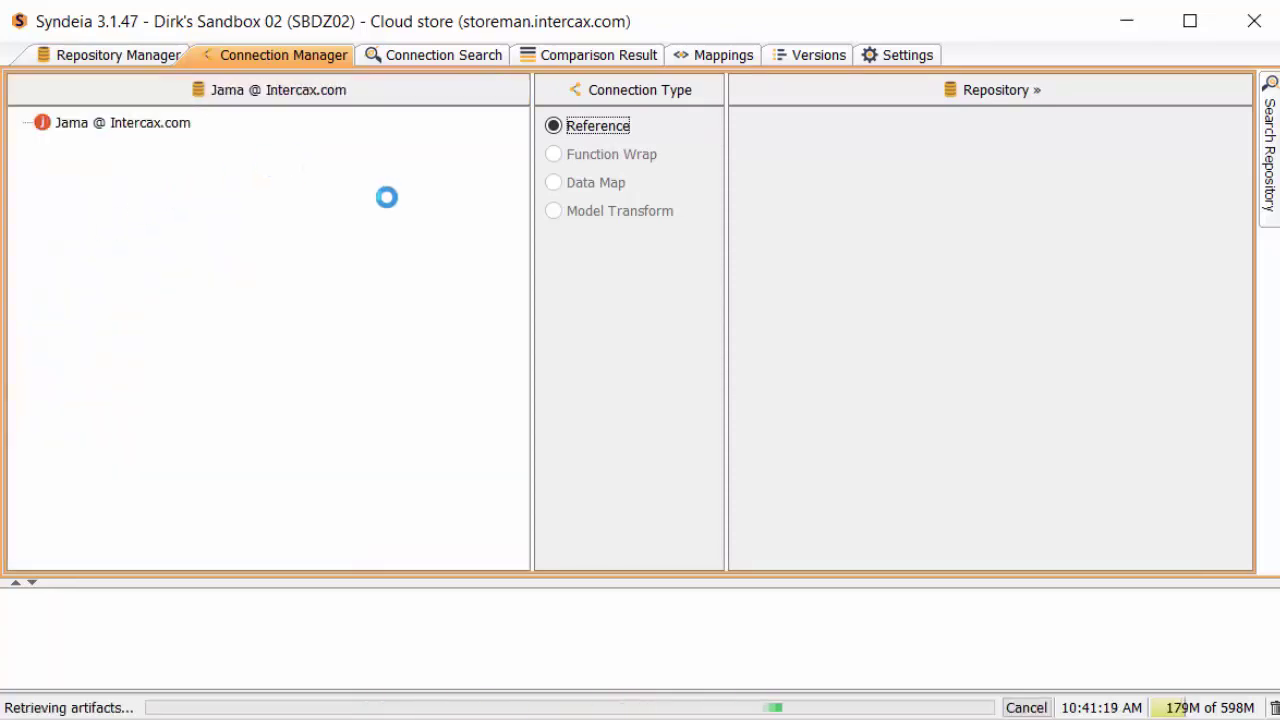
{"action": "left_click", "coordinate": [823, 96]}
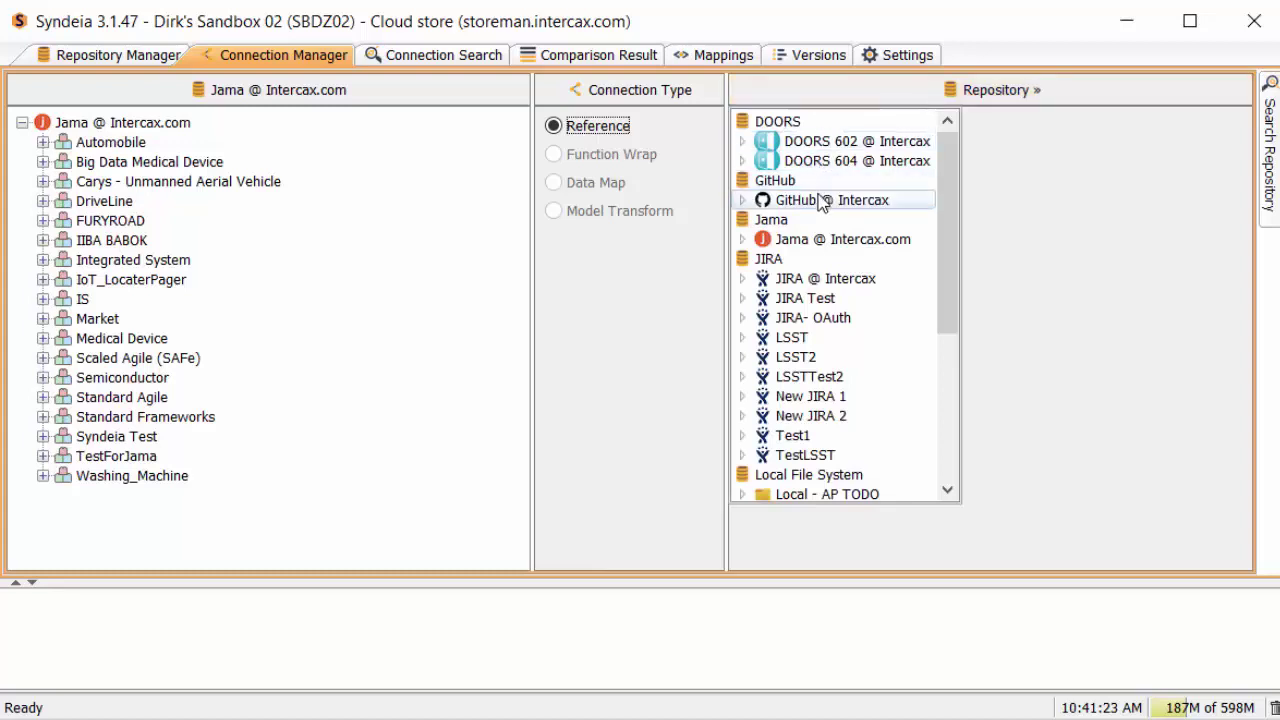
{"action": "left_click", "coordinate": [820, 201]}
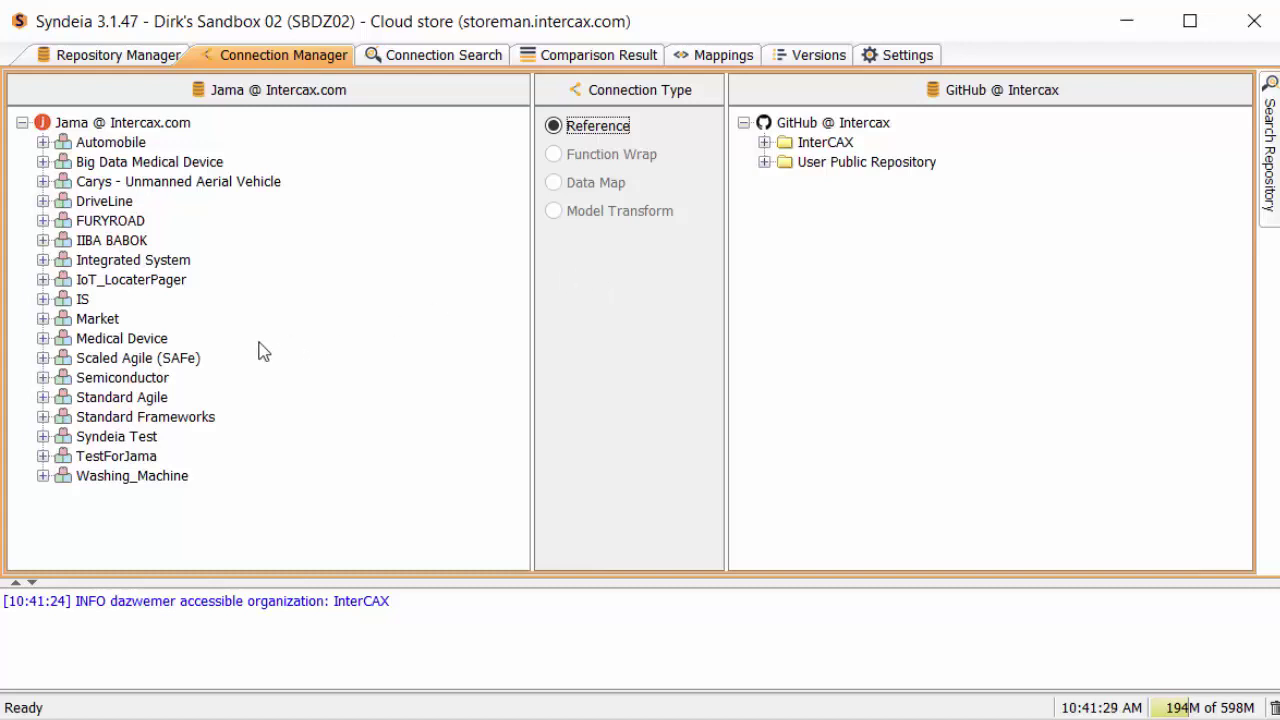
Expand the Jama project Syndeia Test and the files of the master branch in GitHub's public UAV repository
{"action": "left_click", "coordinate": [43, 437]}
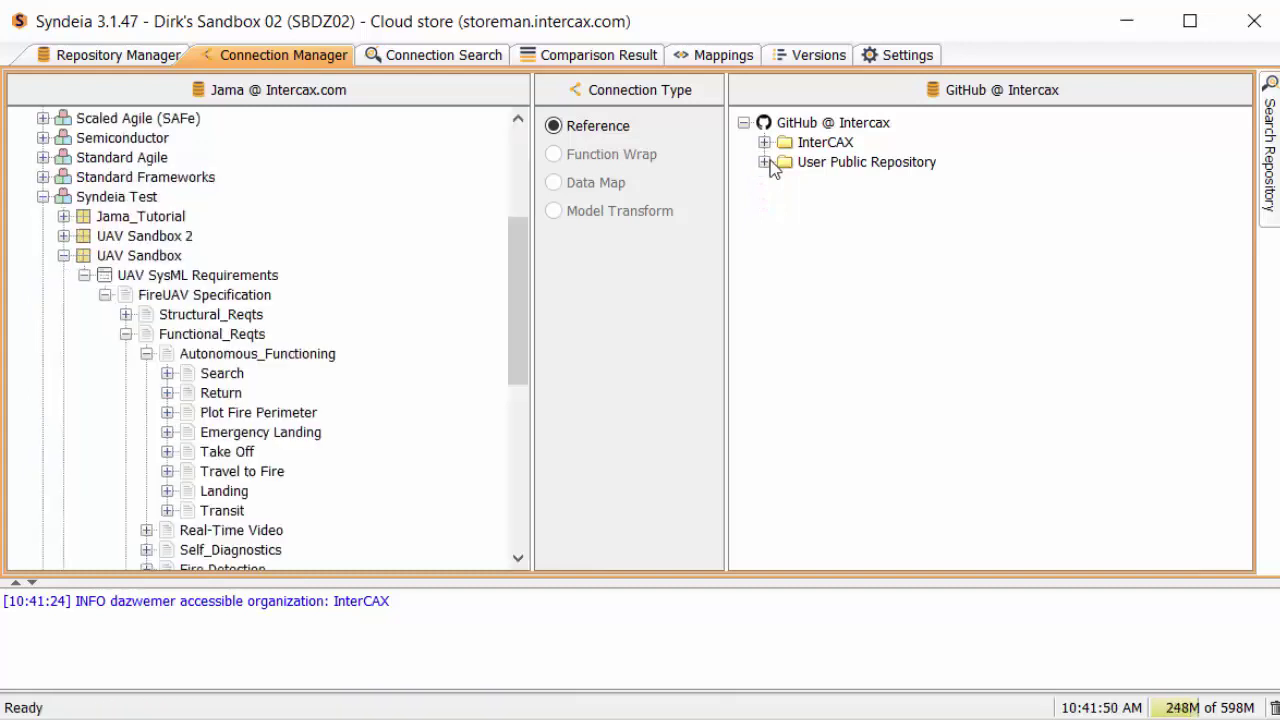
{"action": "left_click", "coordinate": [764, 162]}
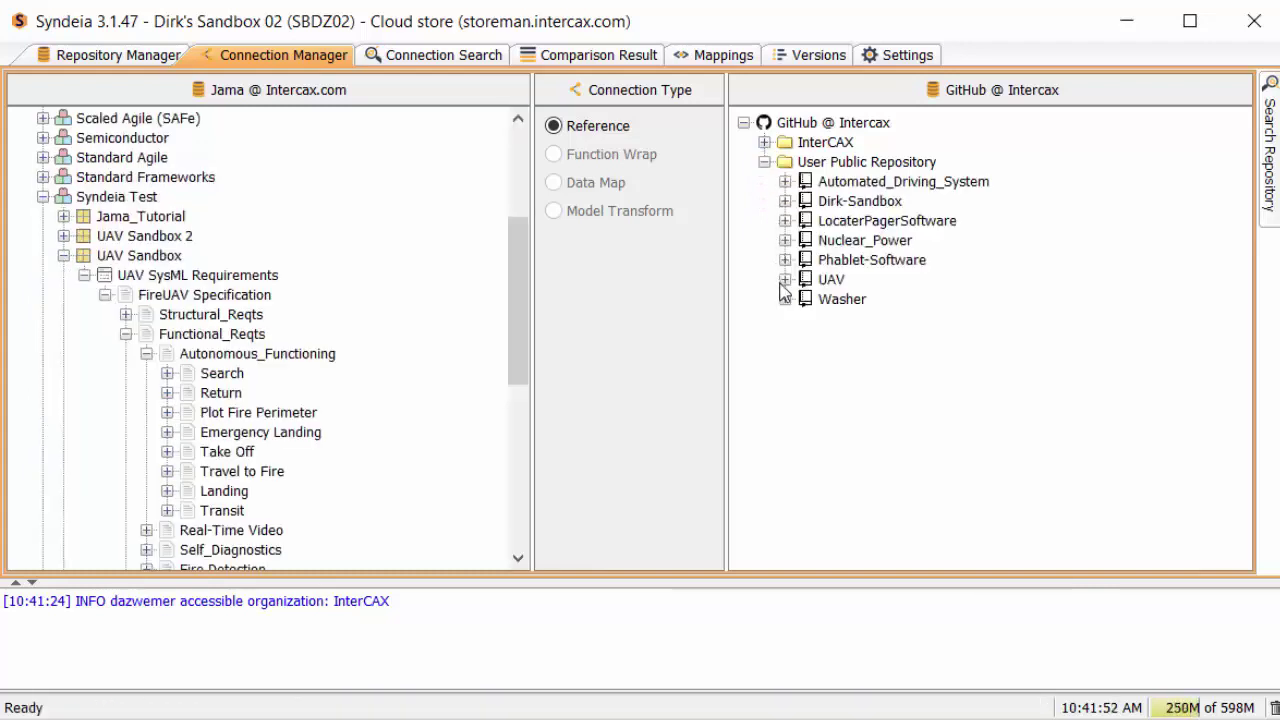
{"action": "left_click", "coordinate": [785, 280]}
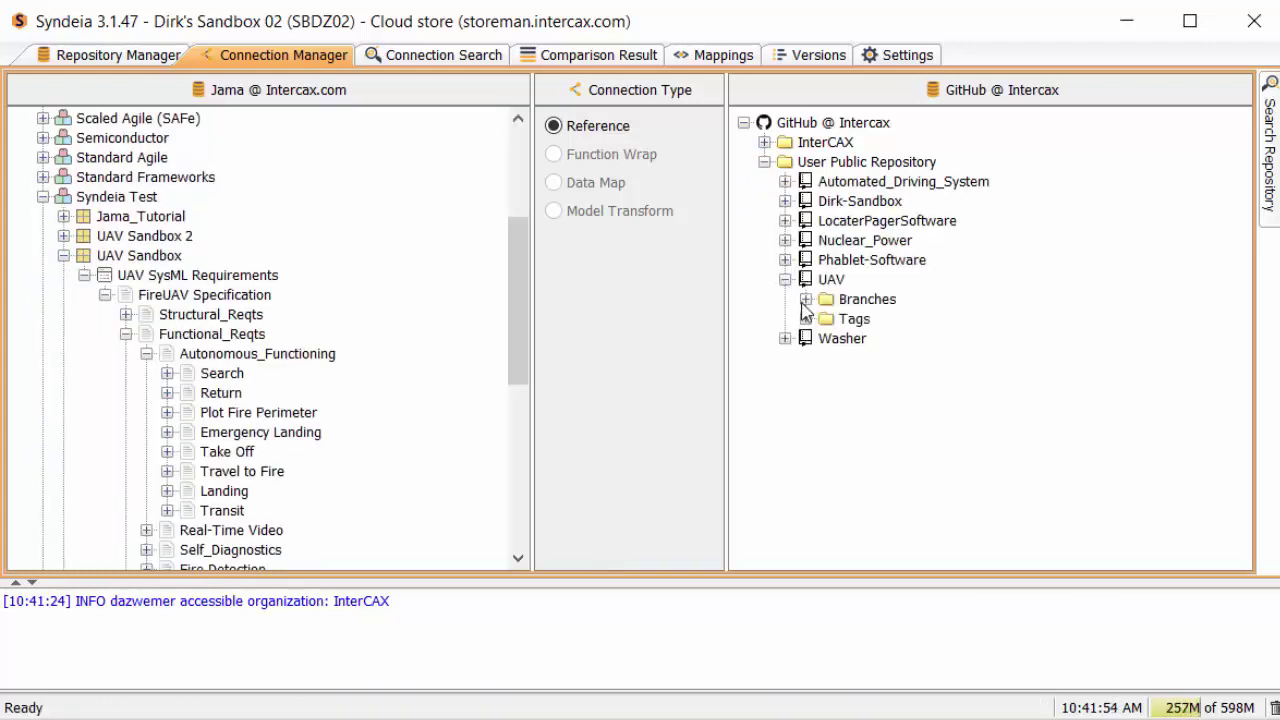
{"action": "left_click", "coordinate": [806, 299]}
{"action": "left_click", "coordinate": [826, 319]}
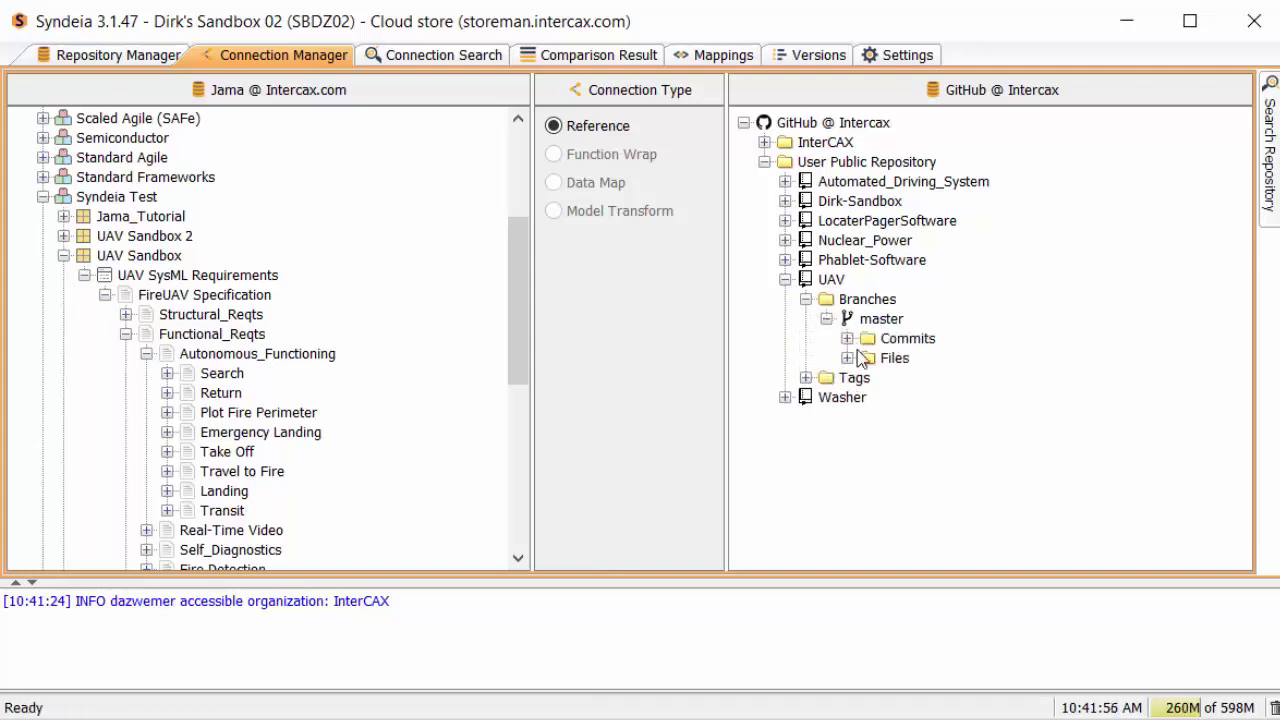
{"action": "left_click", "coordinate": [847, 358]}
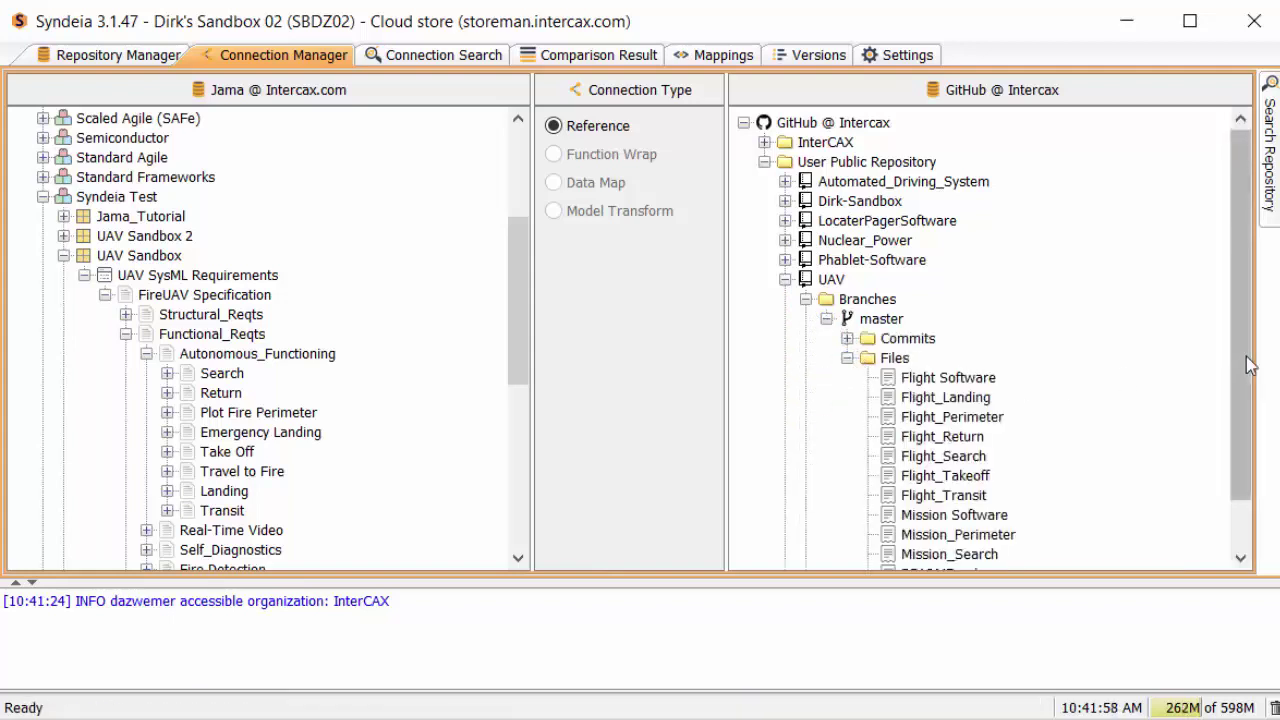
Create a reference connection between the GitHub file Flight_Landing and the Jama requirement Landing
{"action": "left_click_drag", "start_coordinate": [1246, 356], "coordinate": [1250, 397]}
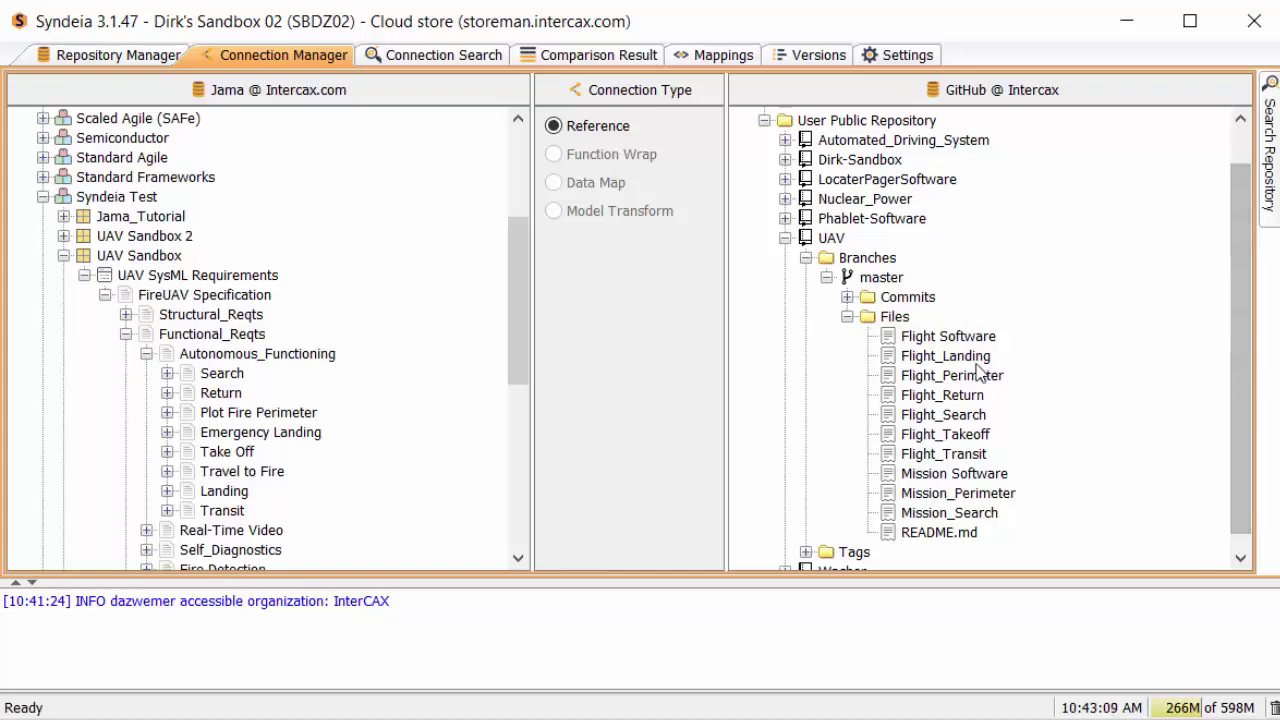
{"action": "left_click_drag", "start_coordinate": [945, 356], "coordinate": [299, 481]}
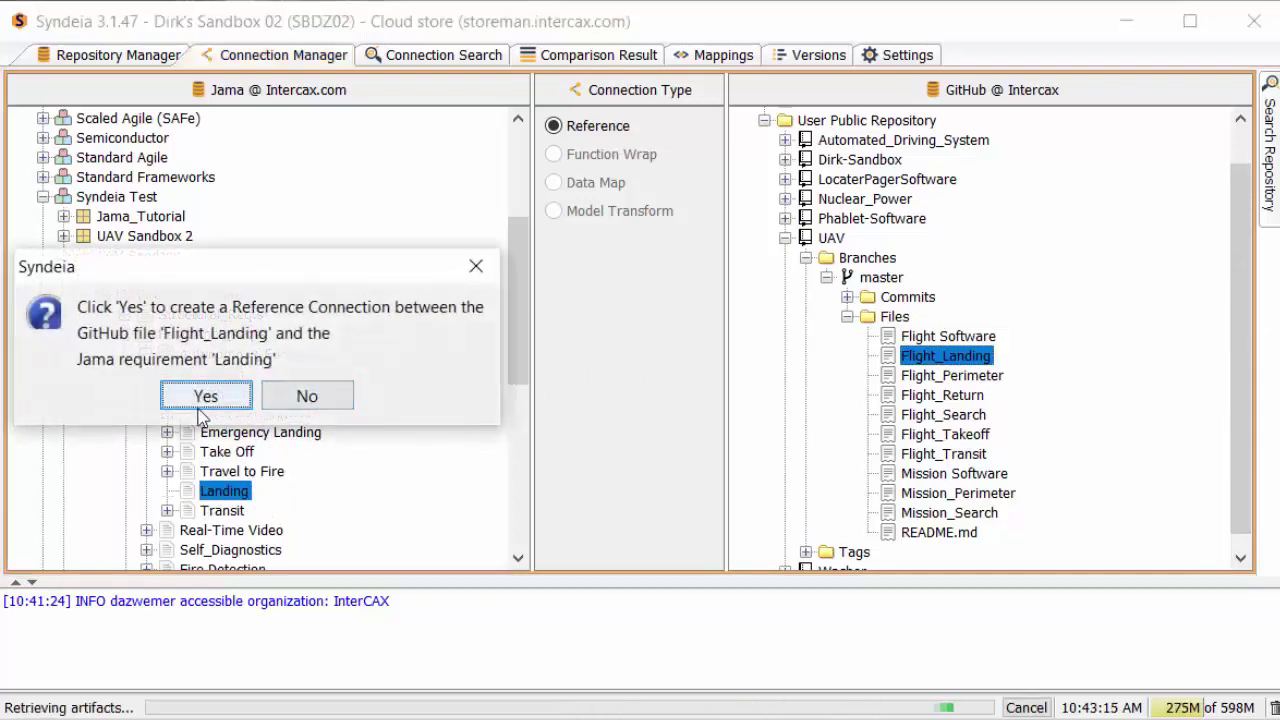
{"action": "left_click", "coordinate": [205, 398]}
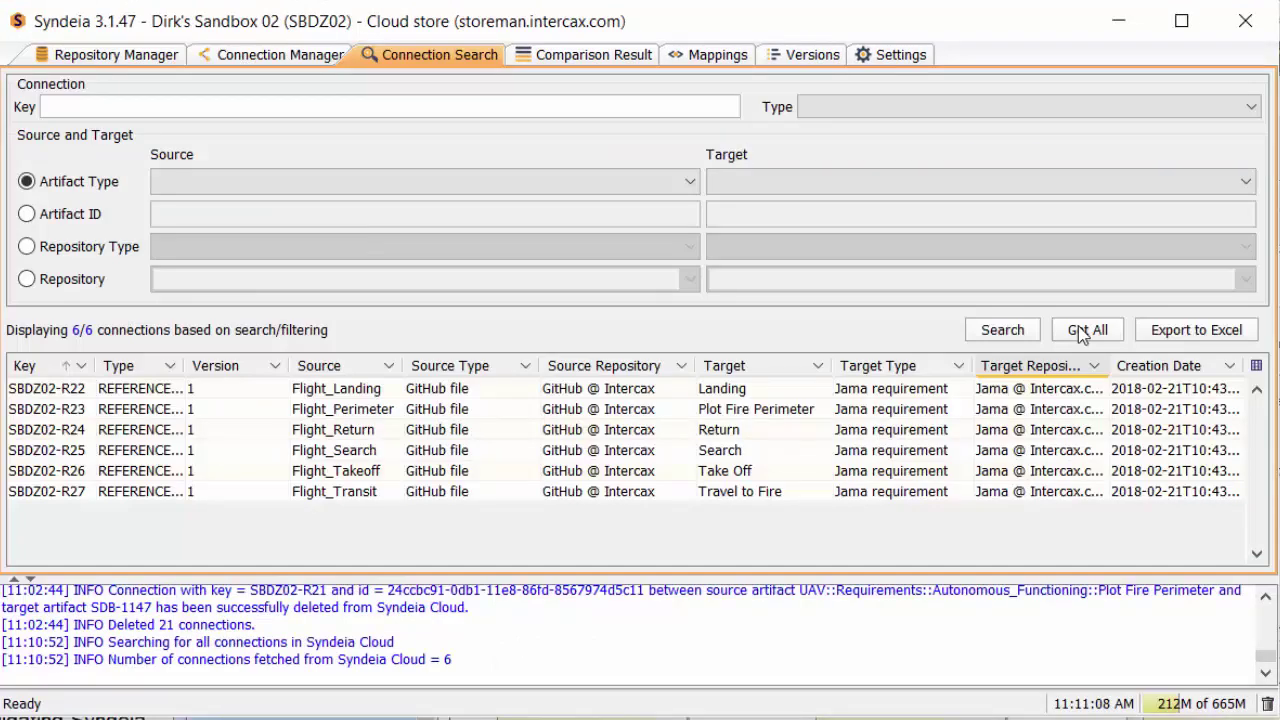
Open the target requirement of the Flight_Search connection in Jama
{"action": "left_click", "coordinate": [388, 456]}
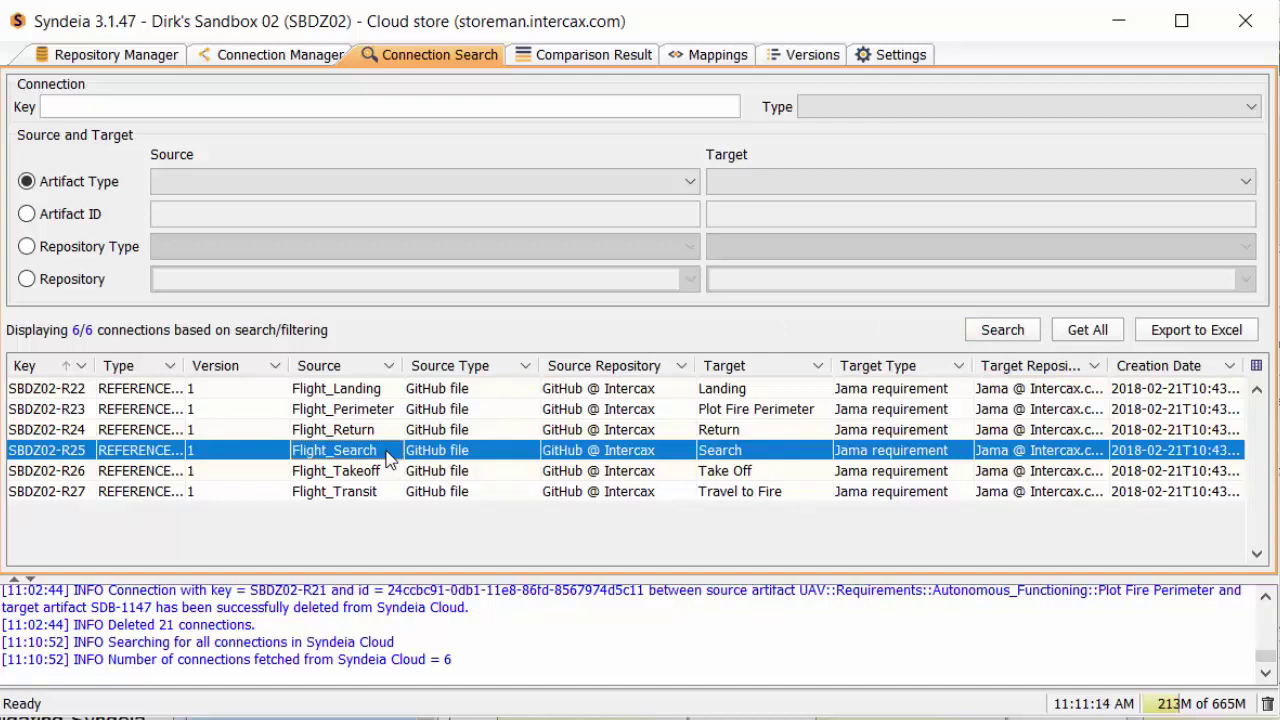
{"action": "right_click", "coordinate": [388, 456]}
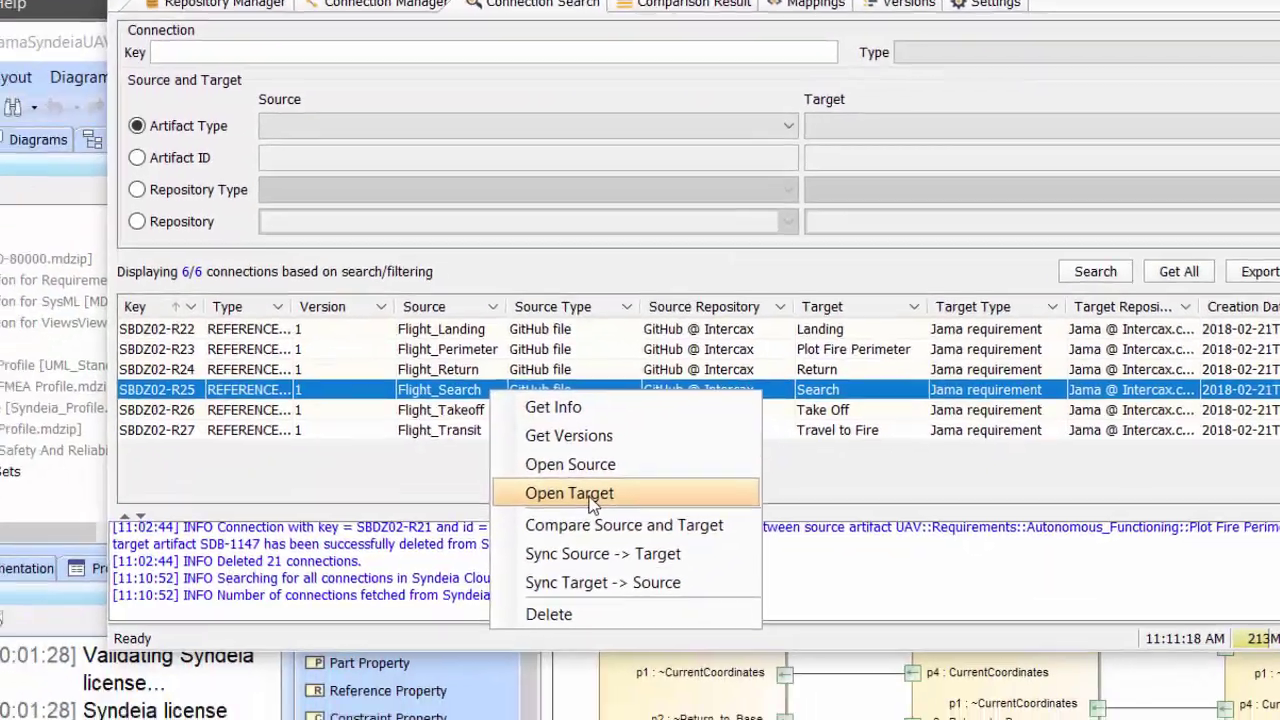
{"action": "left_click", "coordinate": [489, 559]}
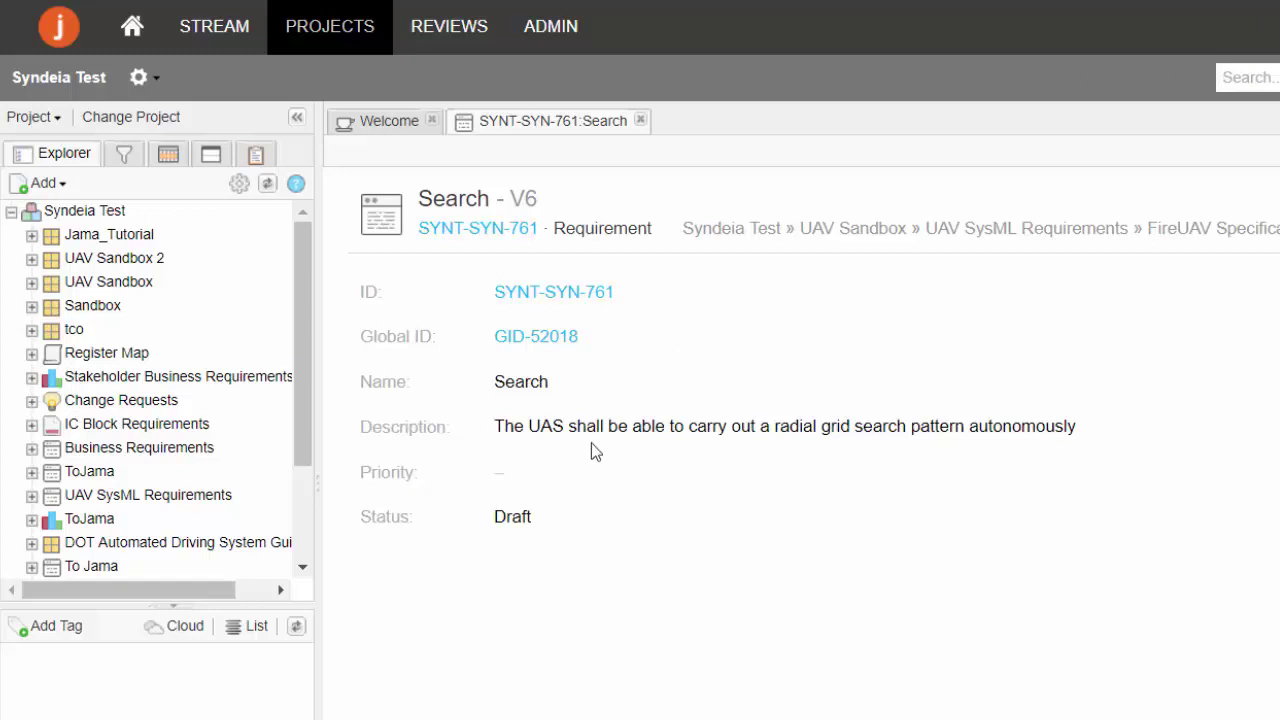
Replace "radial" with "rectangular" in the Search requirement's description and save the requirement
{"action": "left_click", "coordinate": [484, 429]}
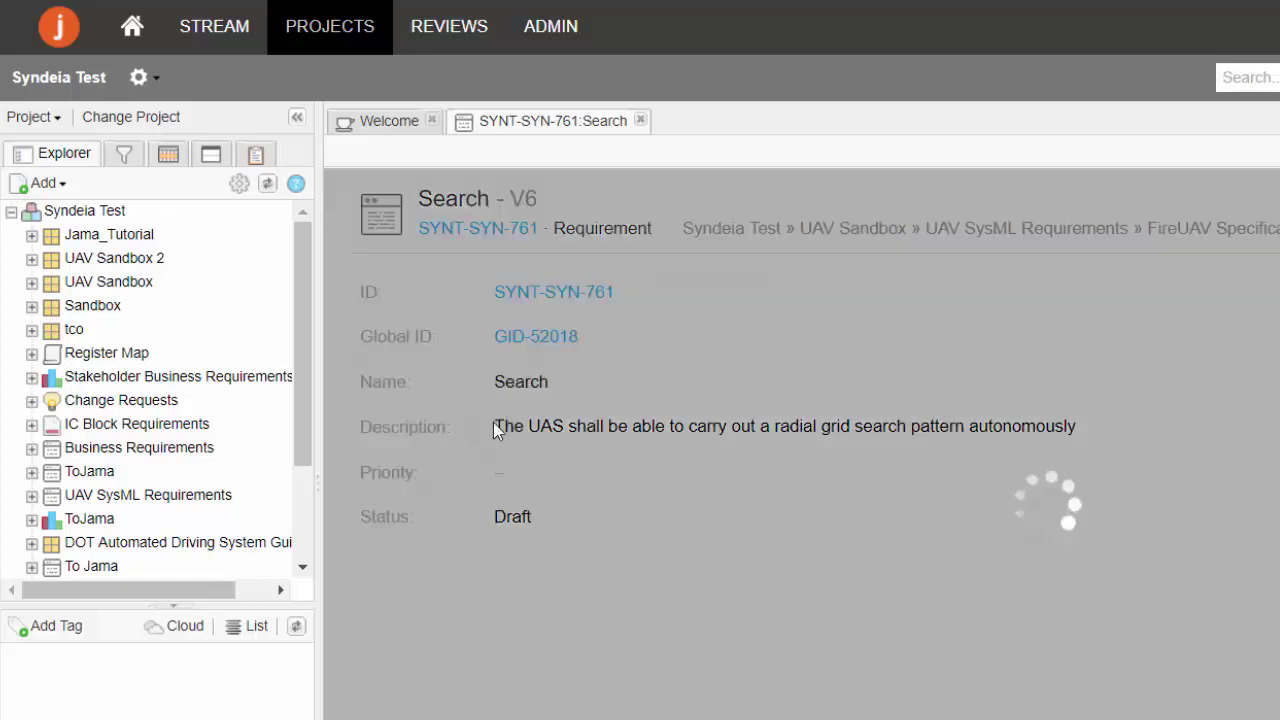
{"action": "left_click_drag", "start_coordinate": [827, 521], "coordinate": [786, 521]}
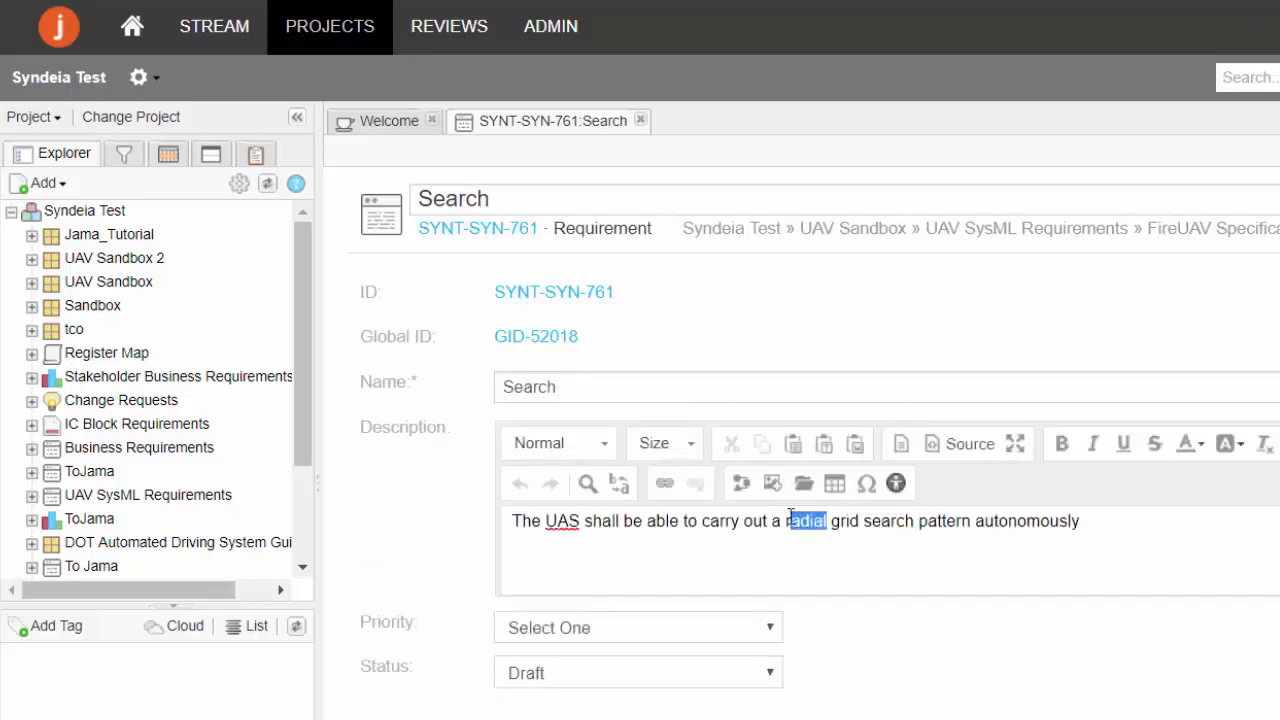
{"action": "type", "text": "redtangual"}
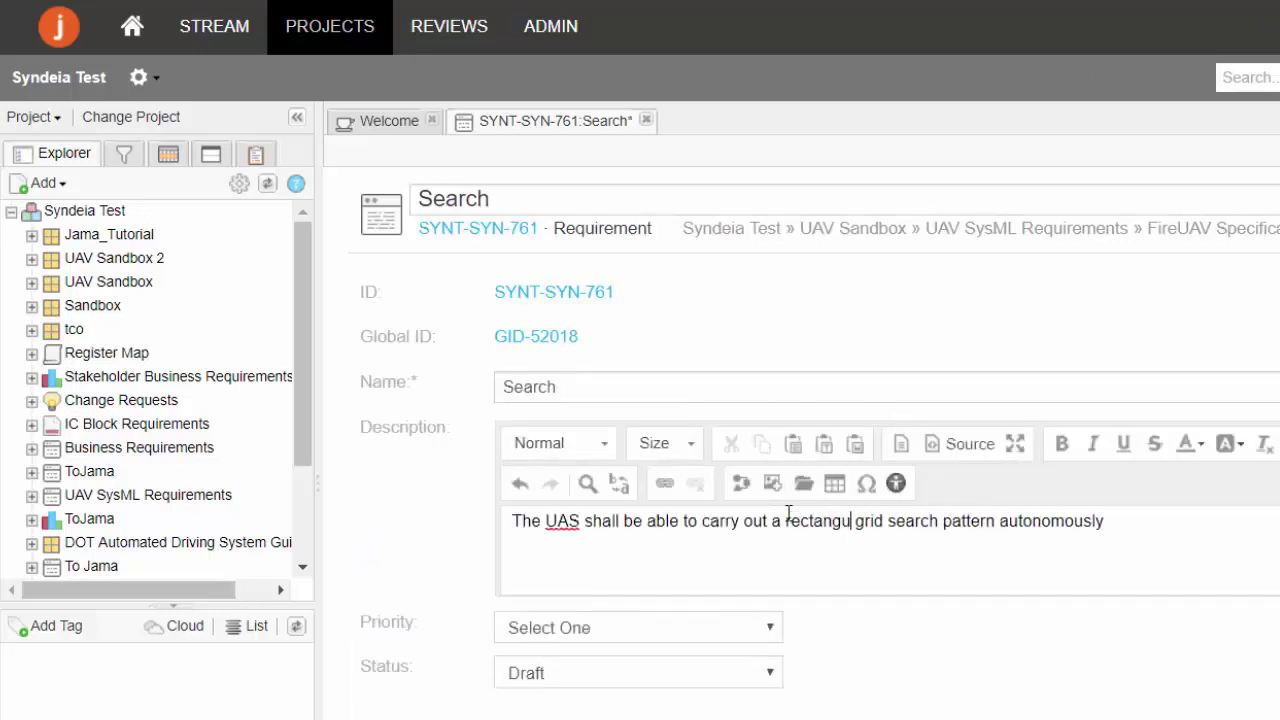
{"action": "key", "text": "ctrl+s"}
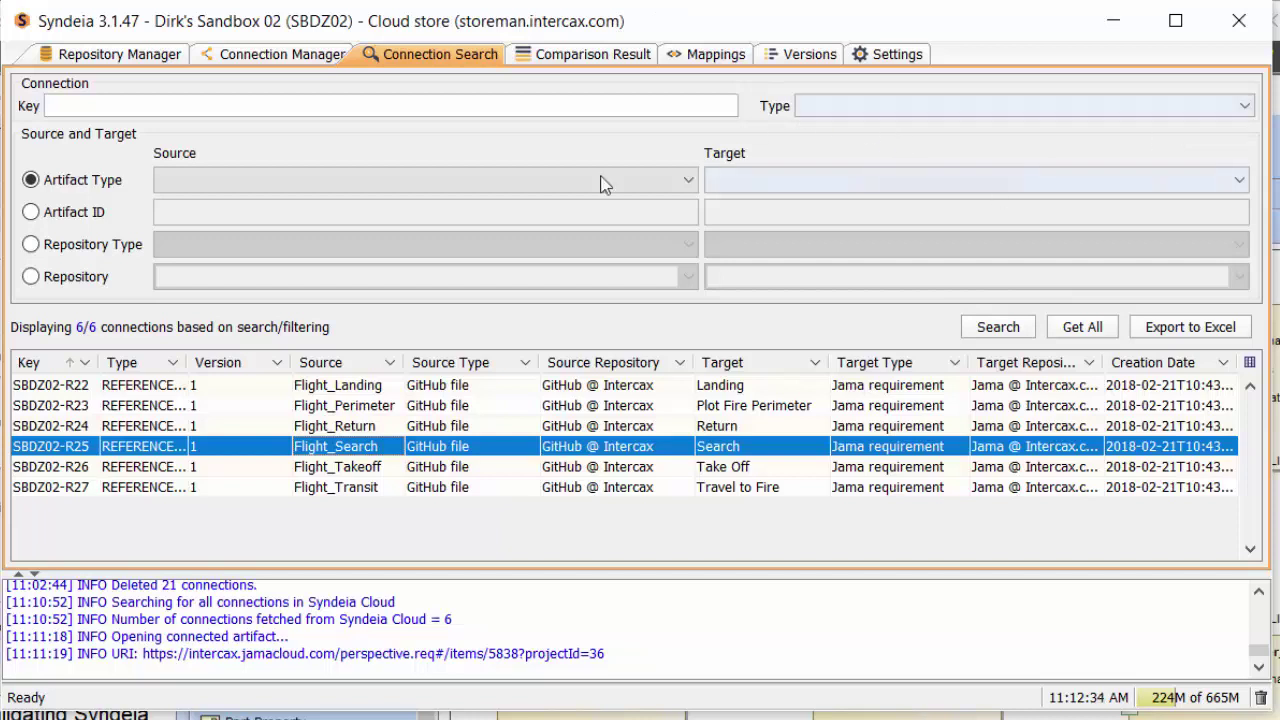
Back in Syndeia, compare source and target of the Flight_Search connection and synchronize it from target to source
{"action": "right_click", "coordinate": [458, 450]}
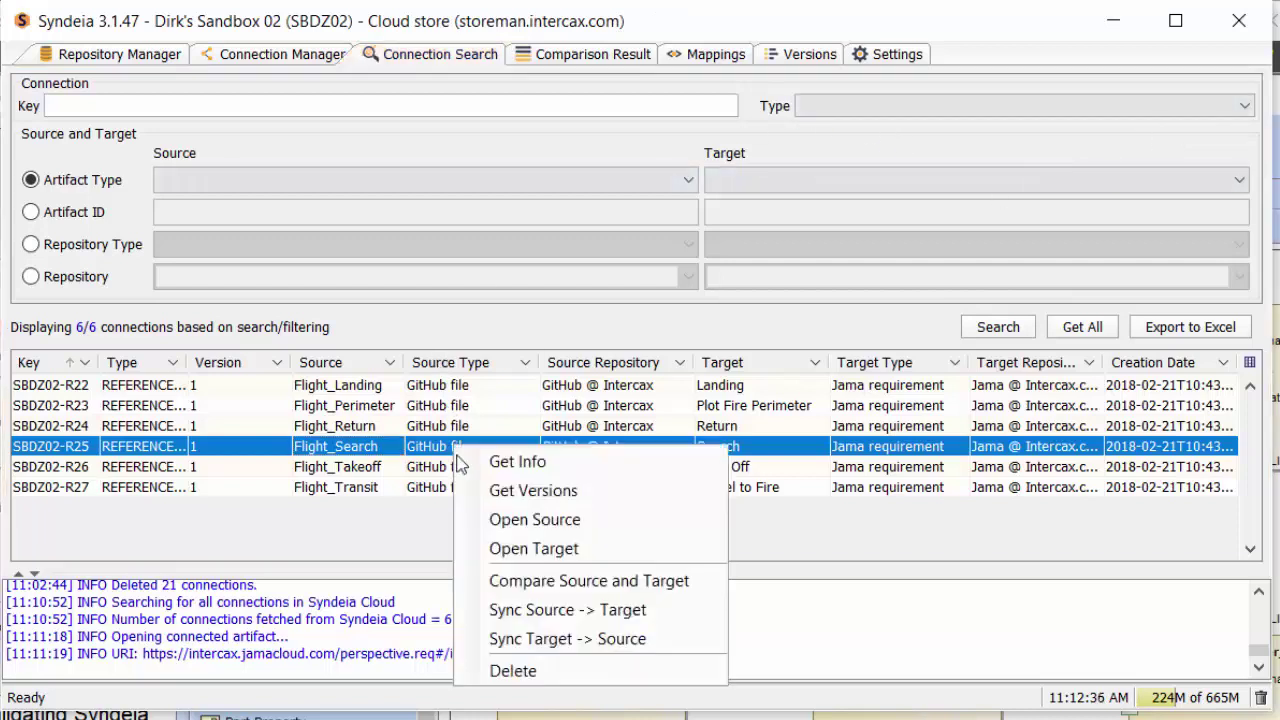
{"action": "left_click", "coordinate": [508, 578]}
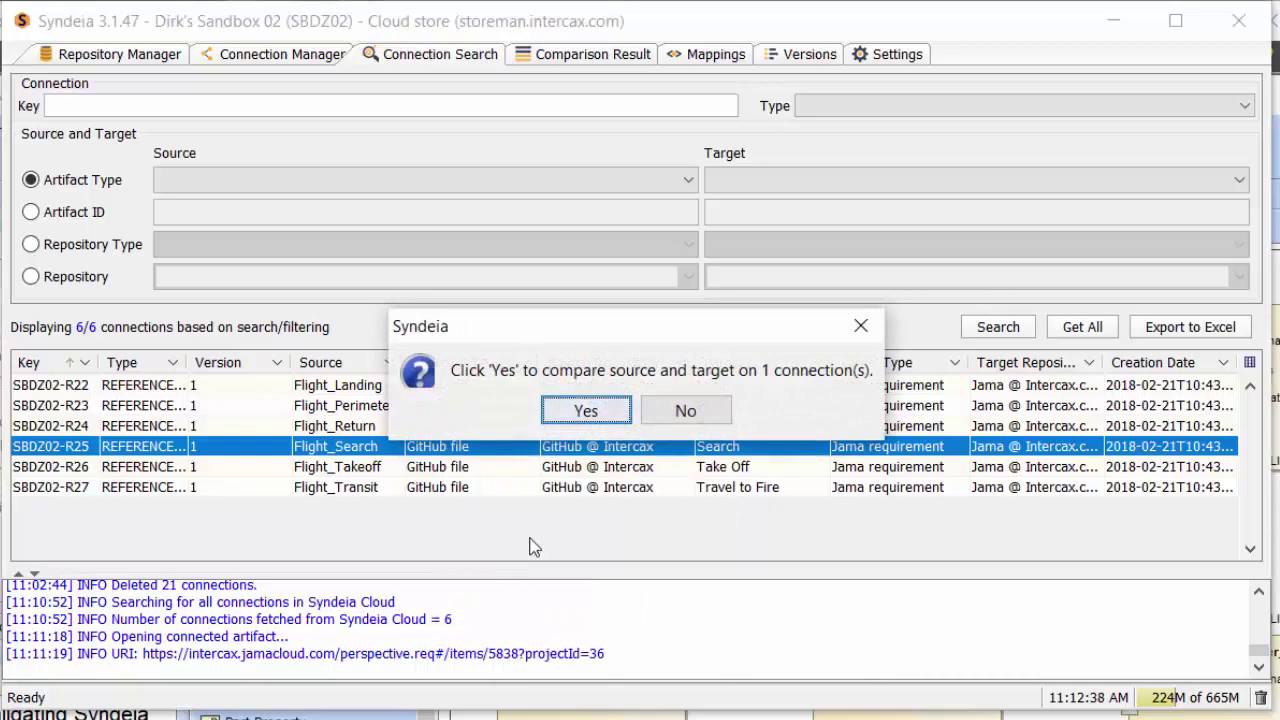
{"action": "left_click", "coordinate": [566, 411]}
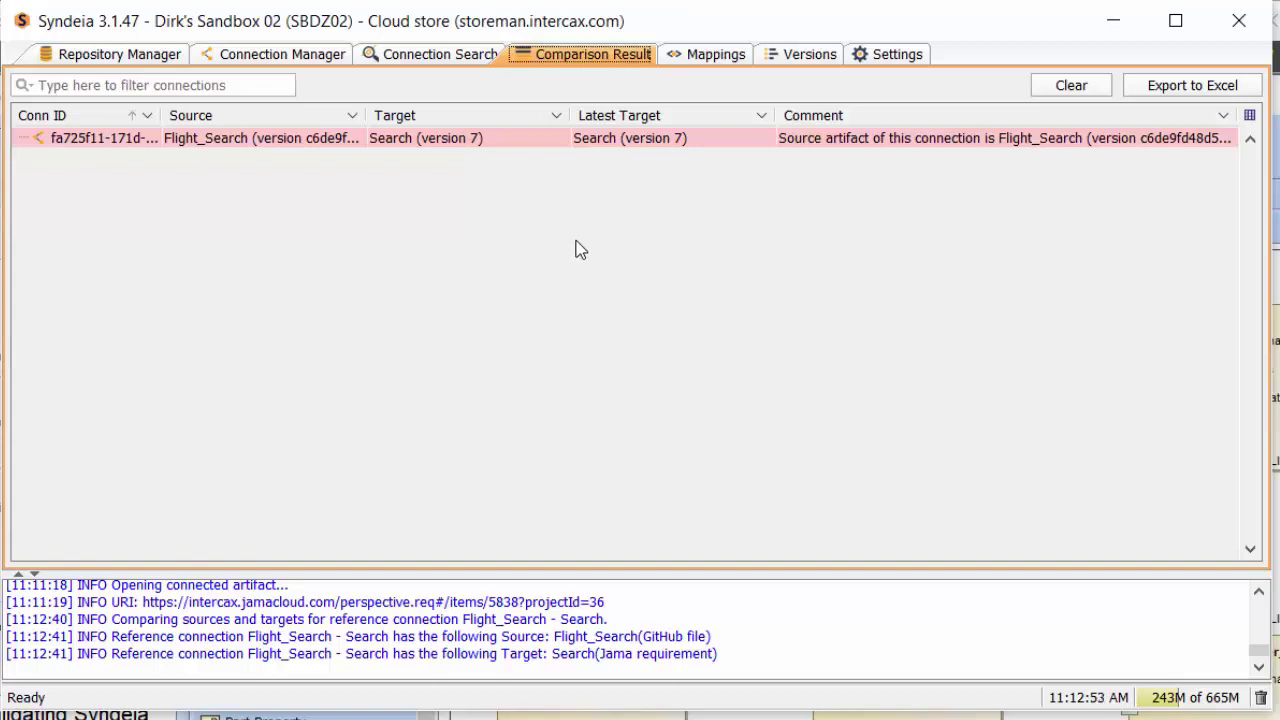
{"action": "right_click", "coordinate": [548, 145]}
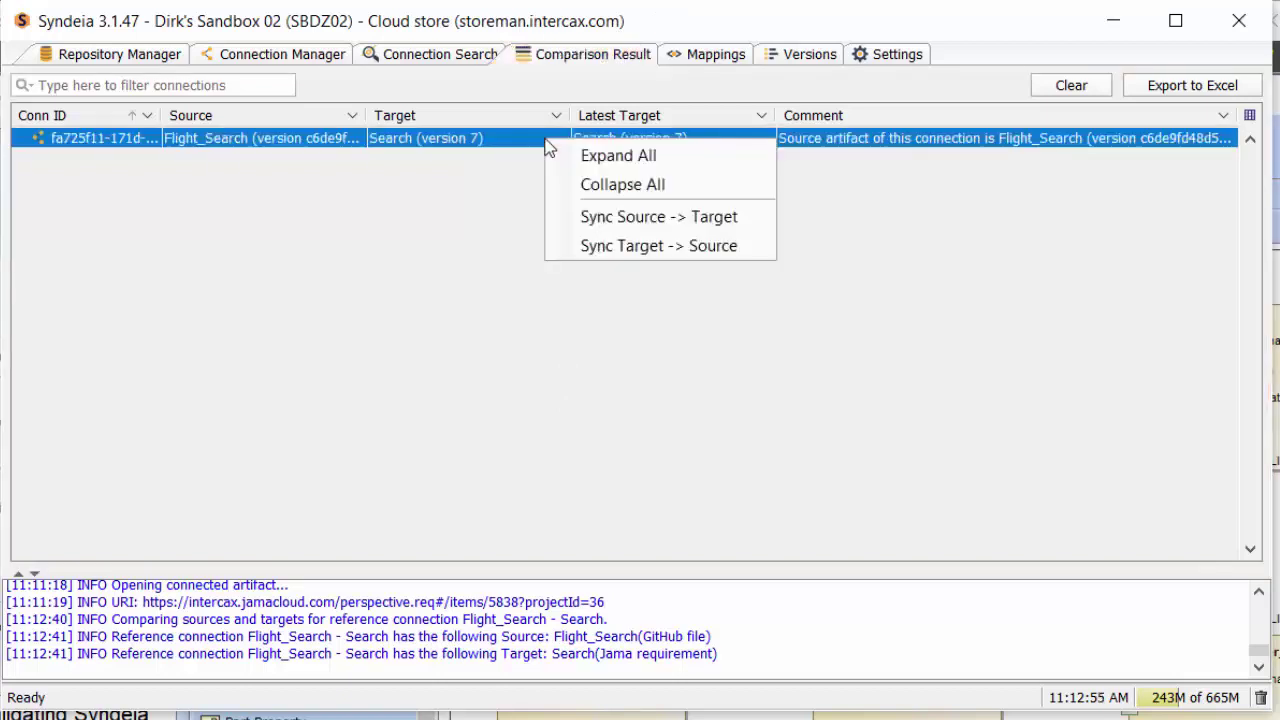
{"action": "left_click", "coordinate": [600, 246]}
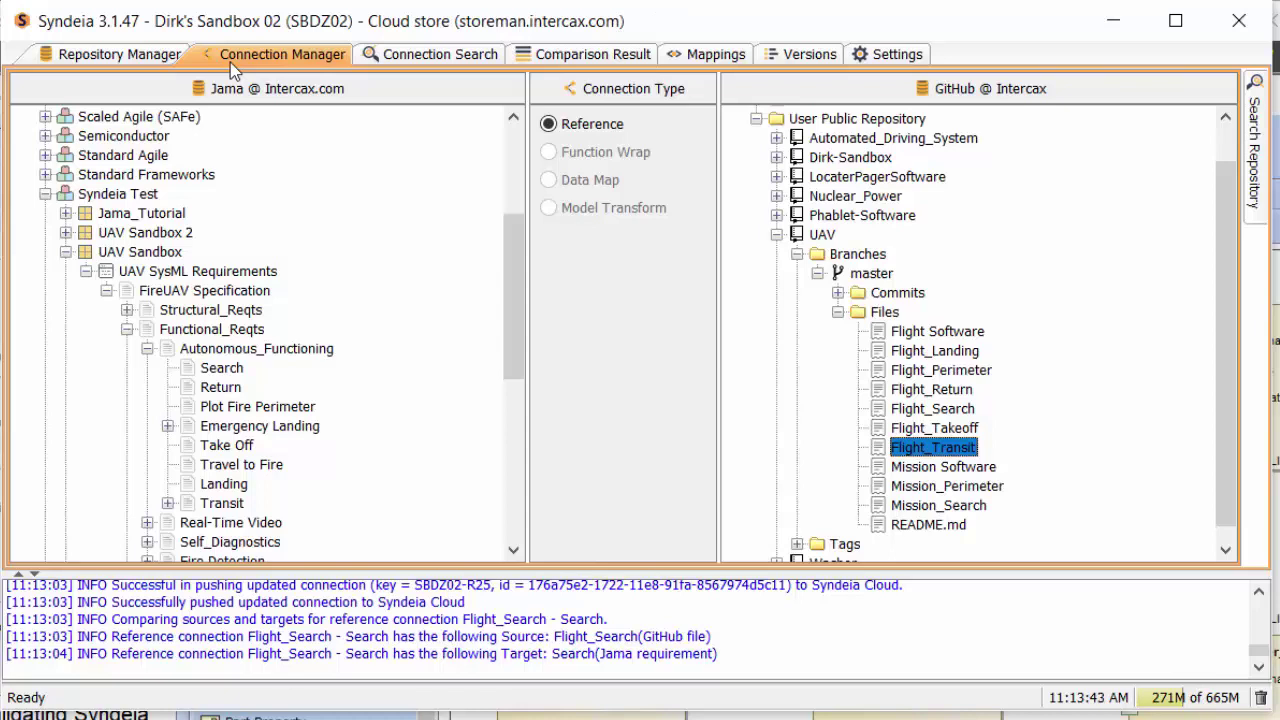
Search the JIRA project Syndeia Demo Box (SDB) for the issue whose key equals SDB-771
{"action": "left_click", "coordinate": [1254, 140]}
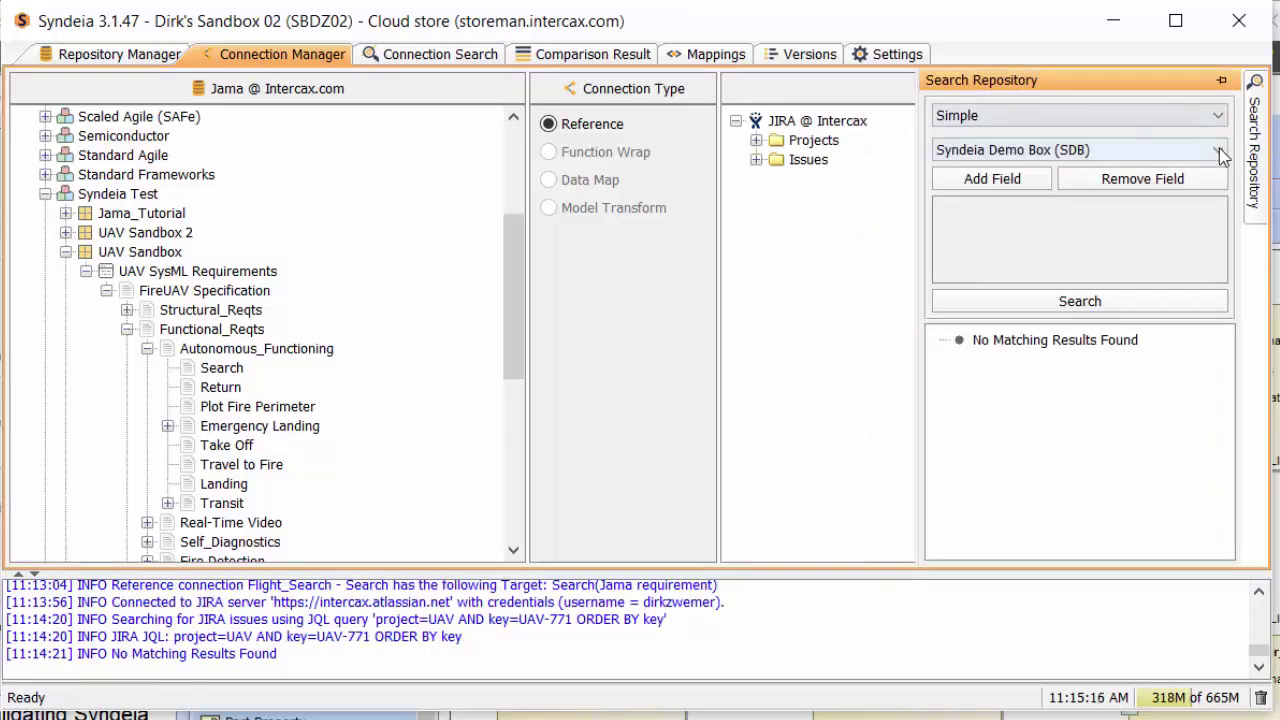
{"action": "left_click", "coordinate": [1028, 184]}
{"action": "left_click", "coordinate": [1040, 205]}
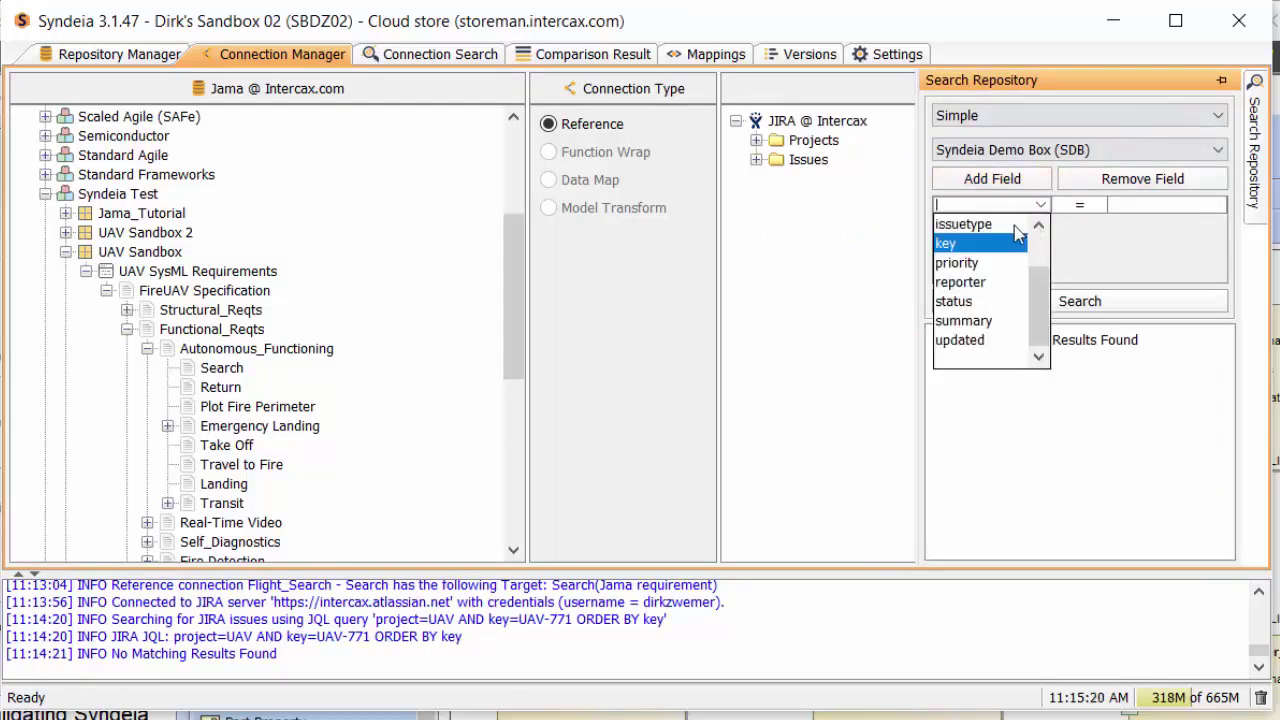
{"action": "left_click", "coordinate": [1015, 243]}
{"action": "left_click", "coordinate": [1137, 208]}
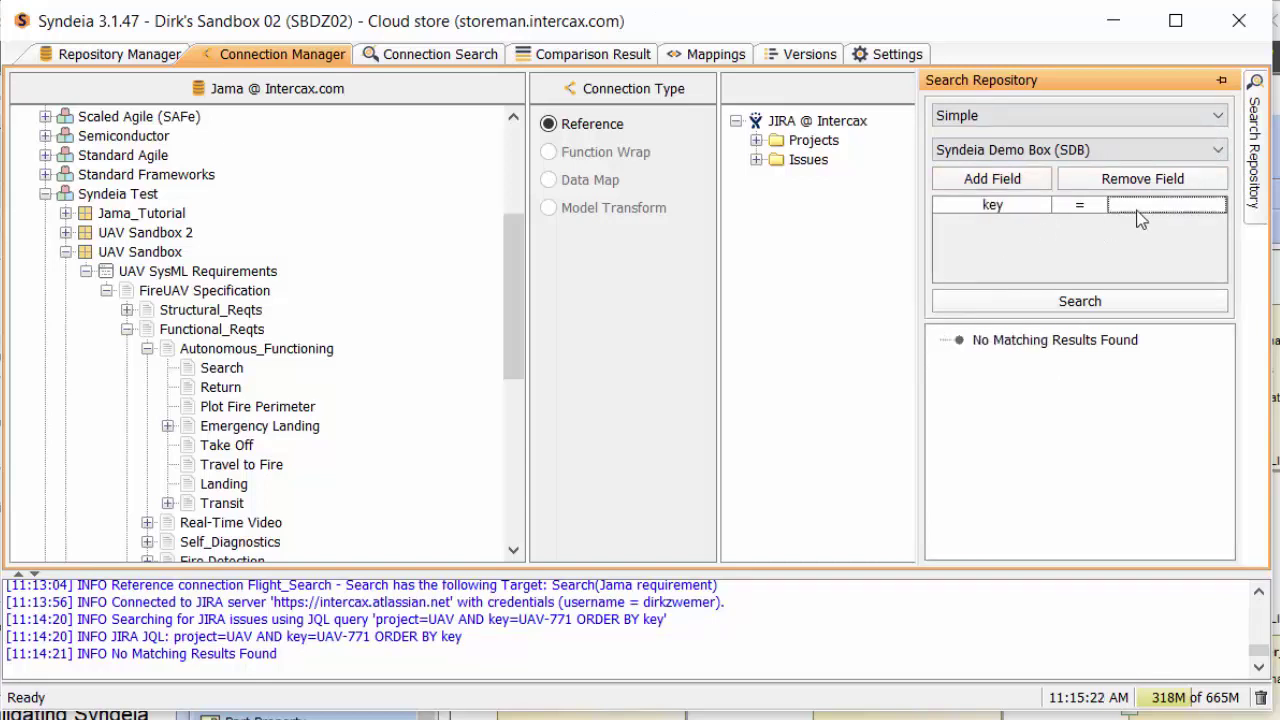
{"action": "left_click", "coordinate": [1140, 214]}
{"action": "type", "text": "SDB-771"}
{"action": "key", "text": "Return"}
{"action": "left_click", "coordinate": [1129, 296]}
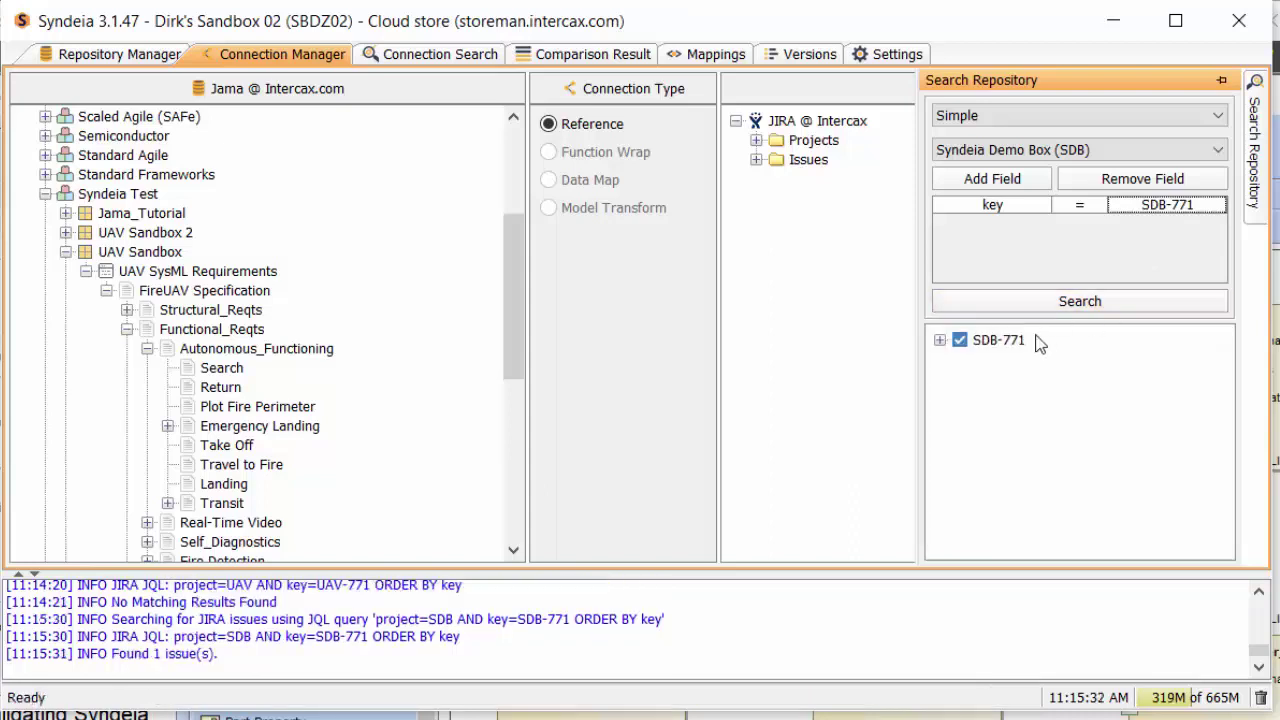
Expand the details of JIRA issue SDB-771 and create a reference connection between it and the Jama requirement Search
{"action": "left_click", "coordinate": [940, 341]}
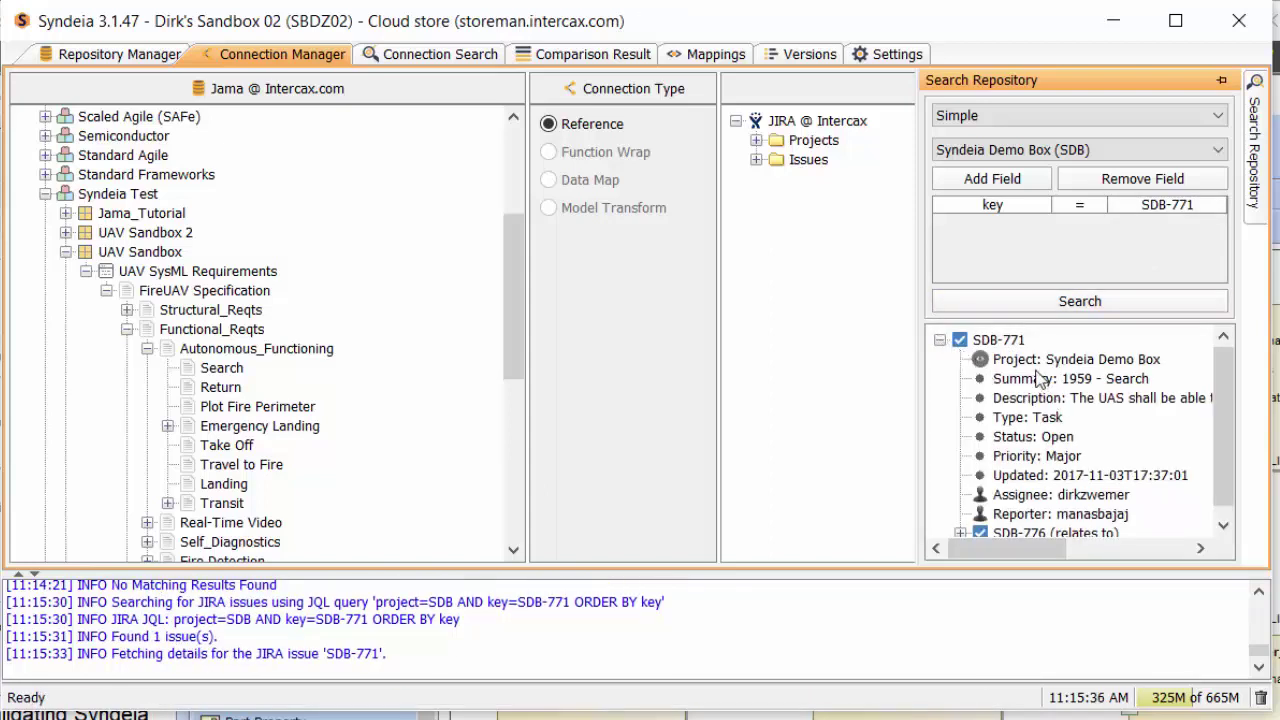
{"action": "left_click", "coordinate": [987, 345]}
{"action": "left_click_drag", "start_coordinate": [987, 348], "coordinate": [235, 370]}
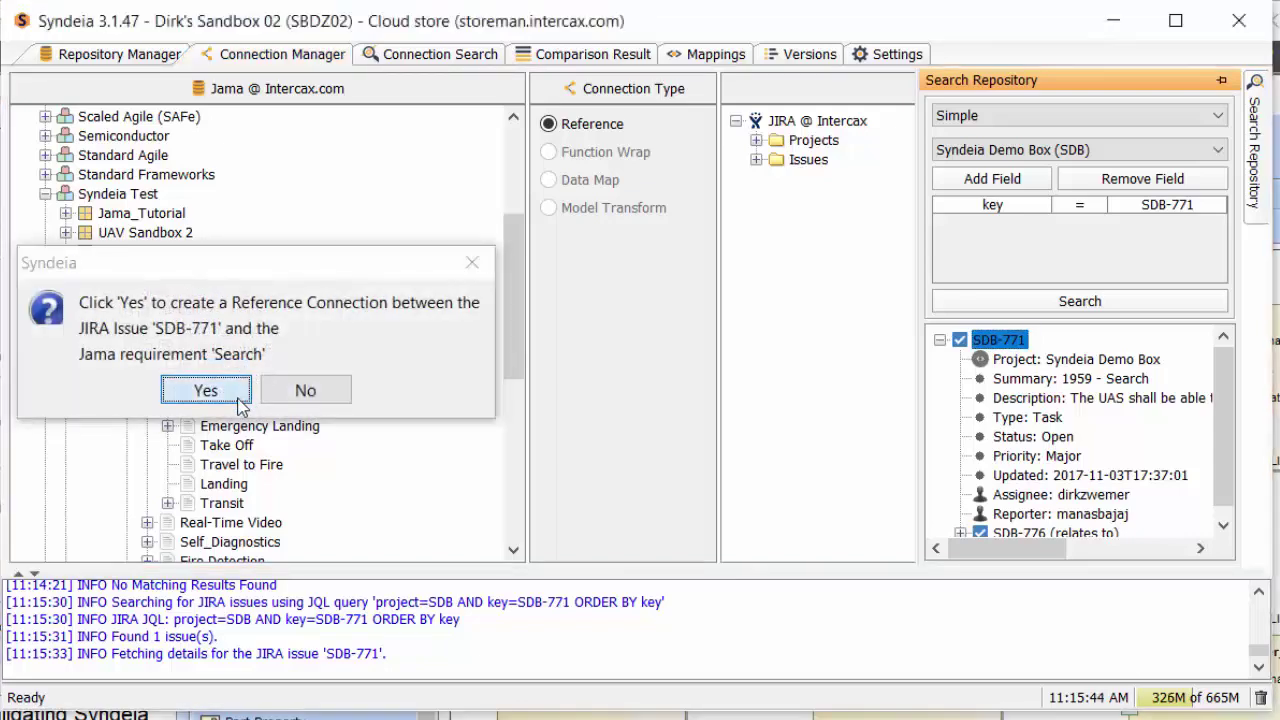
{"action": "left_click", "coordinate": [238, 398]}
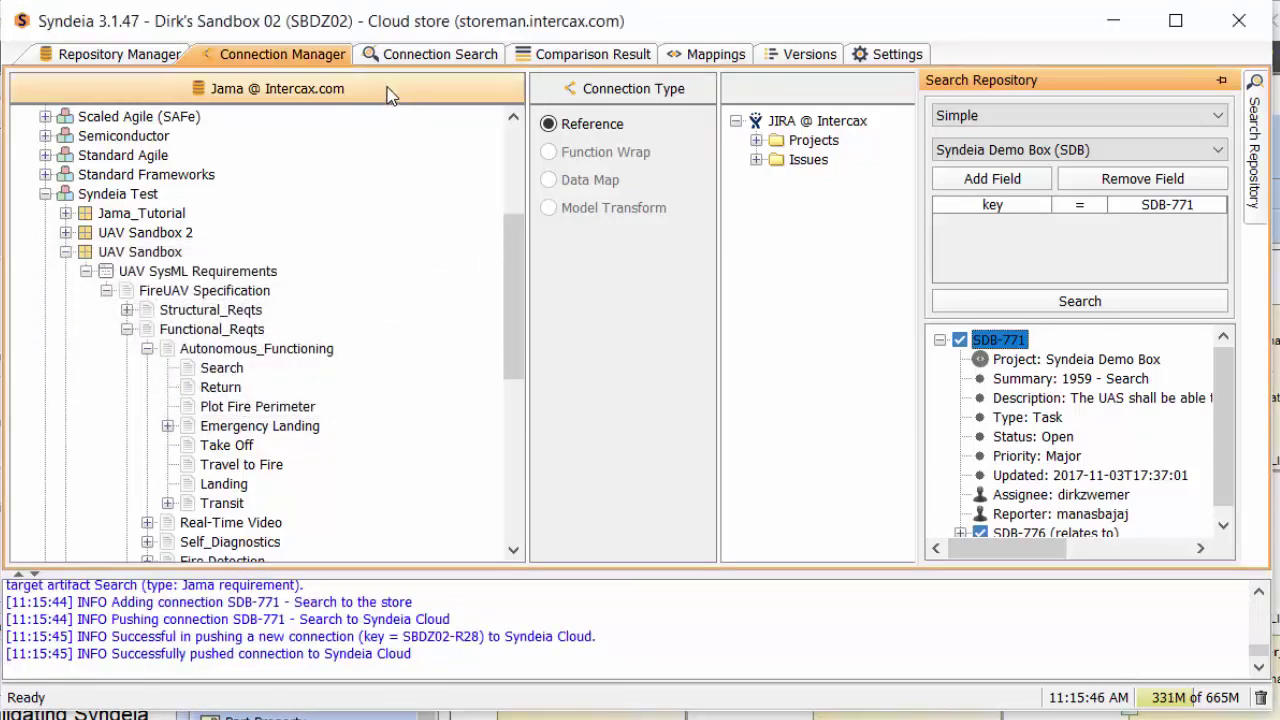
Switch the Jama repository view to GitHub @ Intercax and expand the files of the UAV repository's master branch under User Public Repository
{"action": "left_click", "coordinate": [392, 95]}
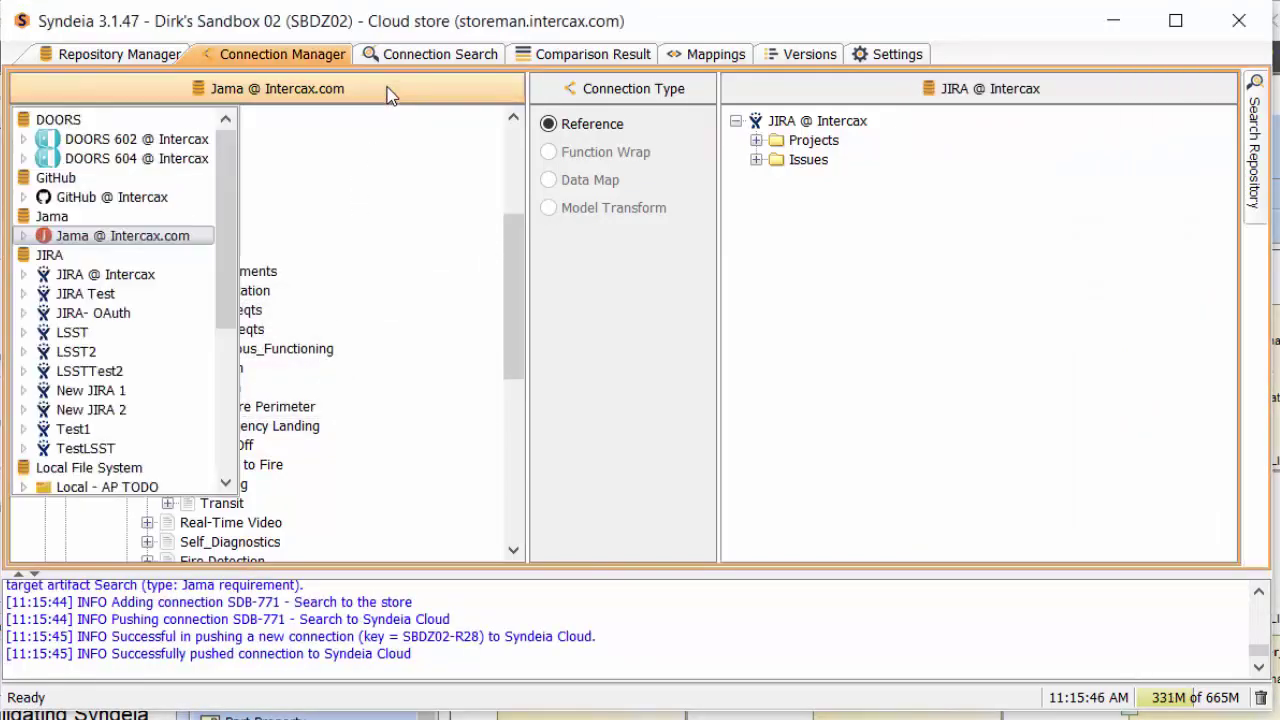
{"action": "left_click", "coordinate": [72, 197]}
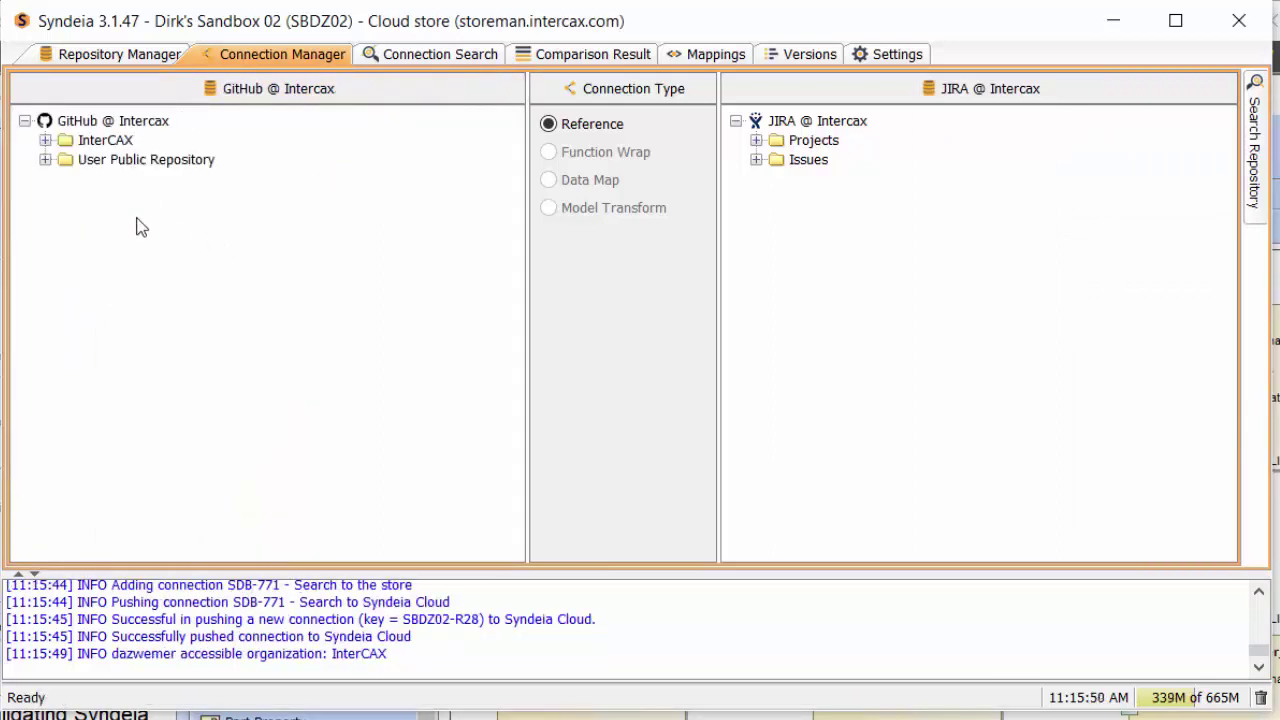
{"action": "left_click", "coordinate": [45, 160]}
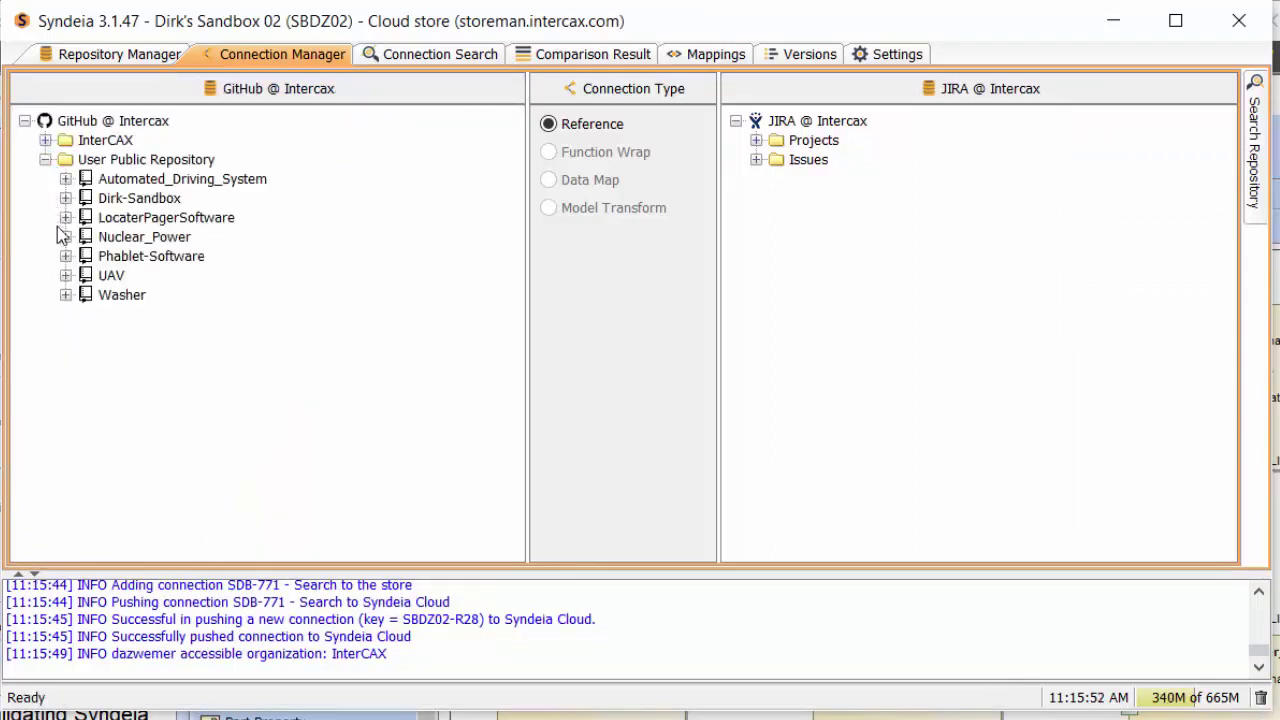
{"action": "left_click", "coordinate": [65, 276]}
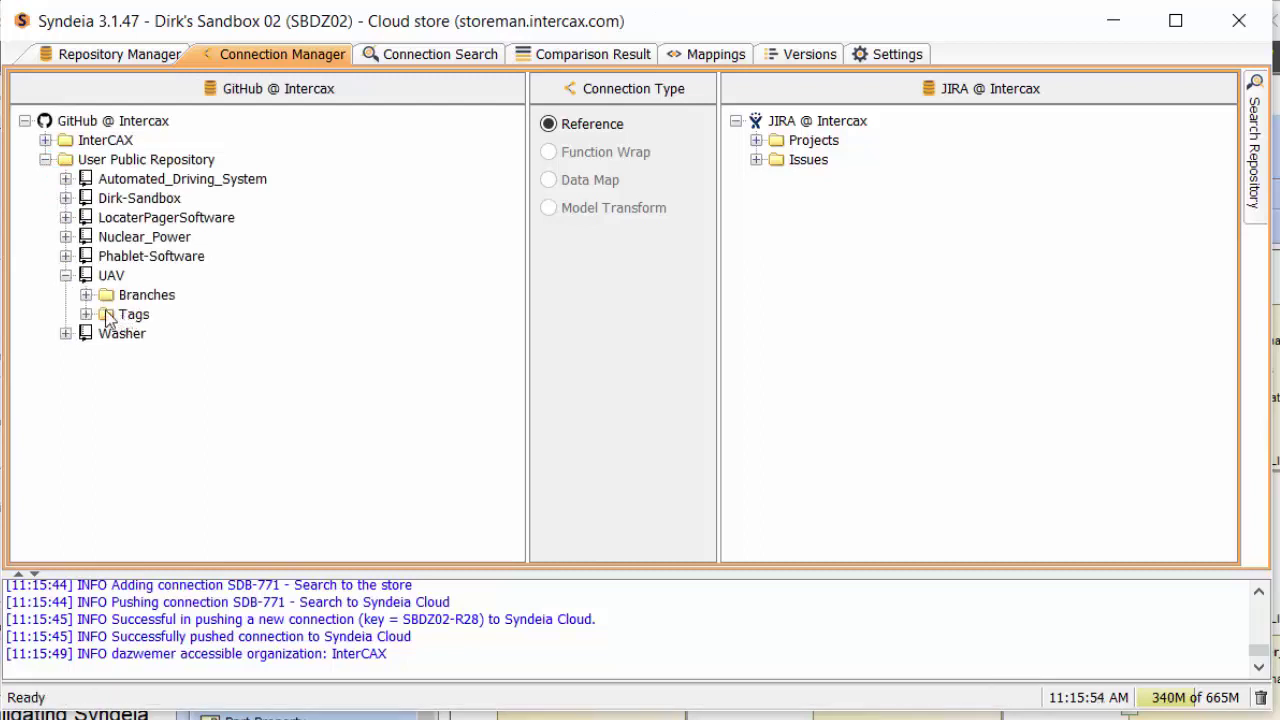
{"action": "left_click", "coordinate": [87, 295]}
{"action": "left_click", "coordinate": [106, 314]}
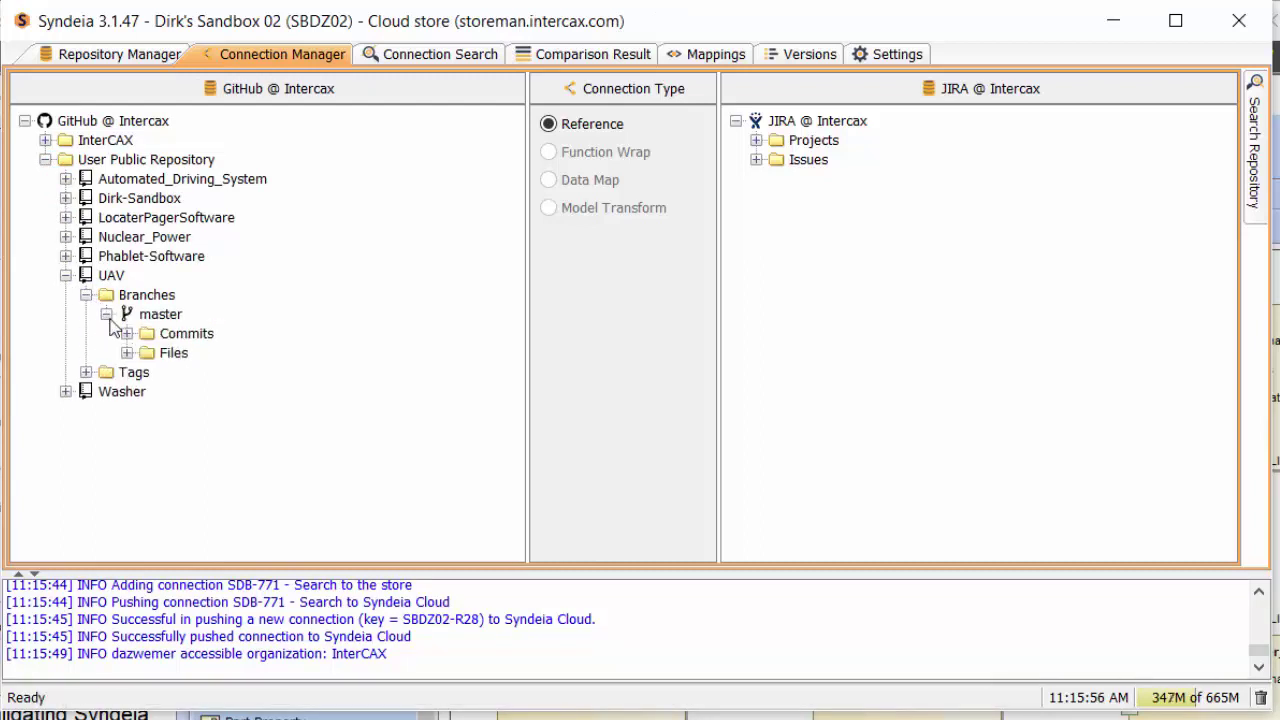
{"action": "left_click", "coordinate": [127, 353]}
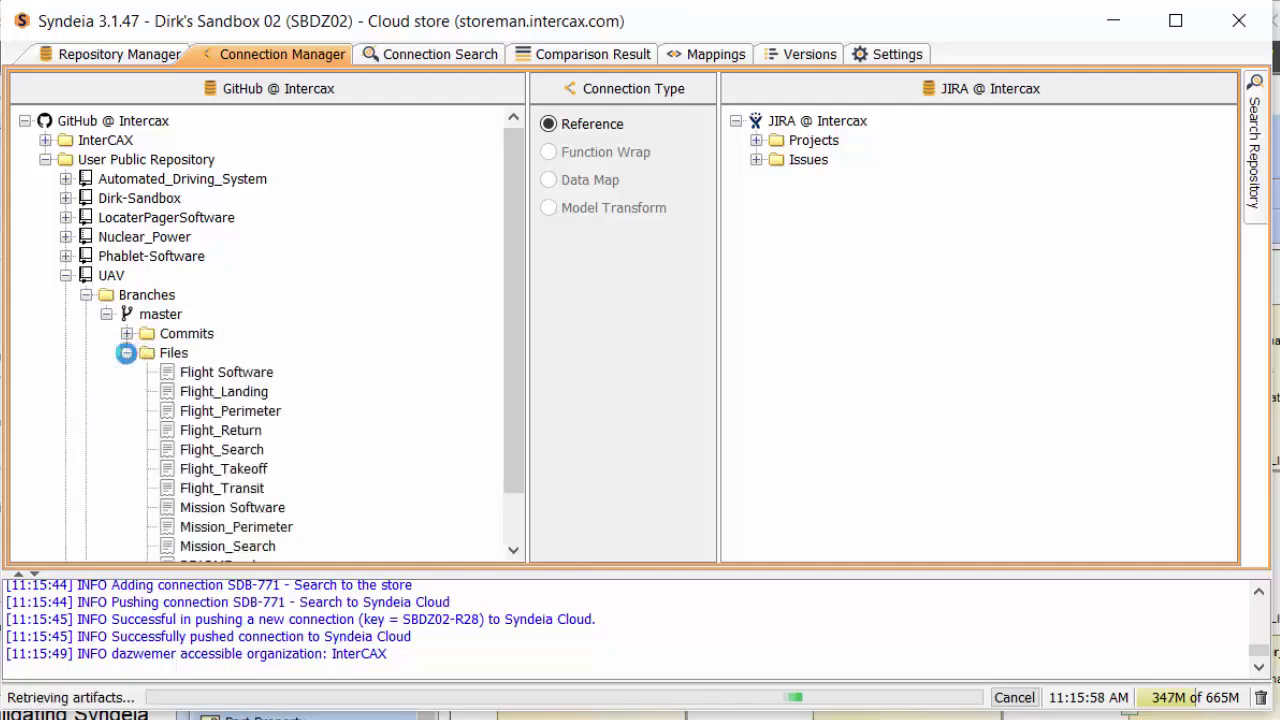
Create a reference connection between JIRA issue SDB-771 and the GitHub file Flight_Search
{"action": "left_click", "coordinate": [1254, 162]}
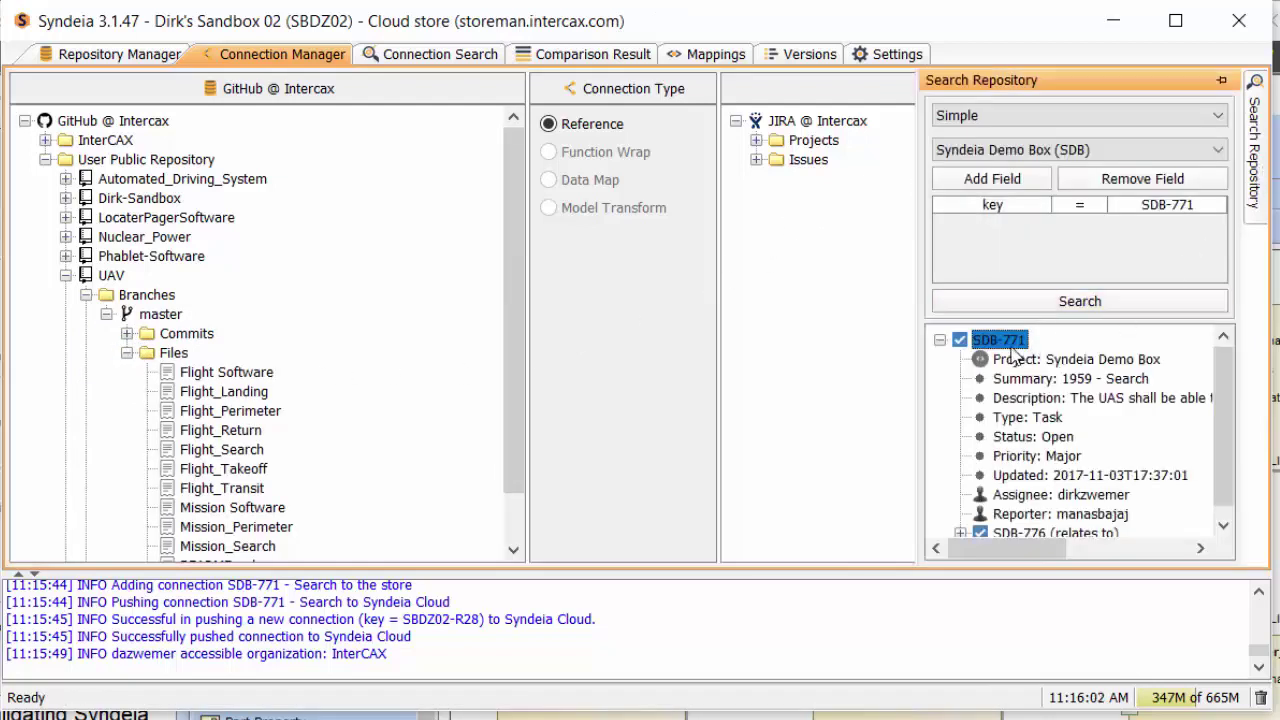
{"action": "left_click_drag", "start_coordinate": [1015, 345], "coordinate": [272, 455]}
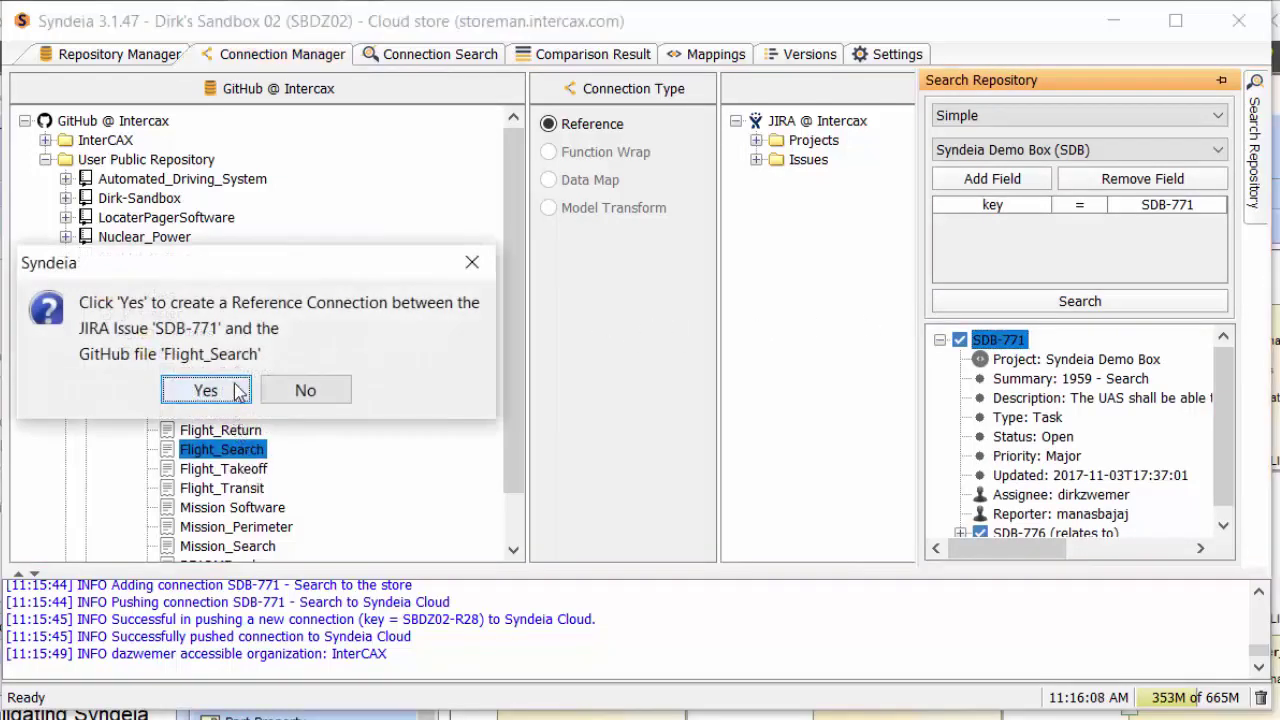
{"action": "left_click", "coordinate": [206, 390]}
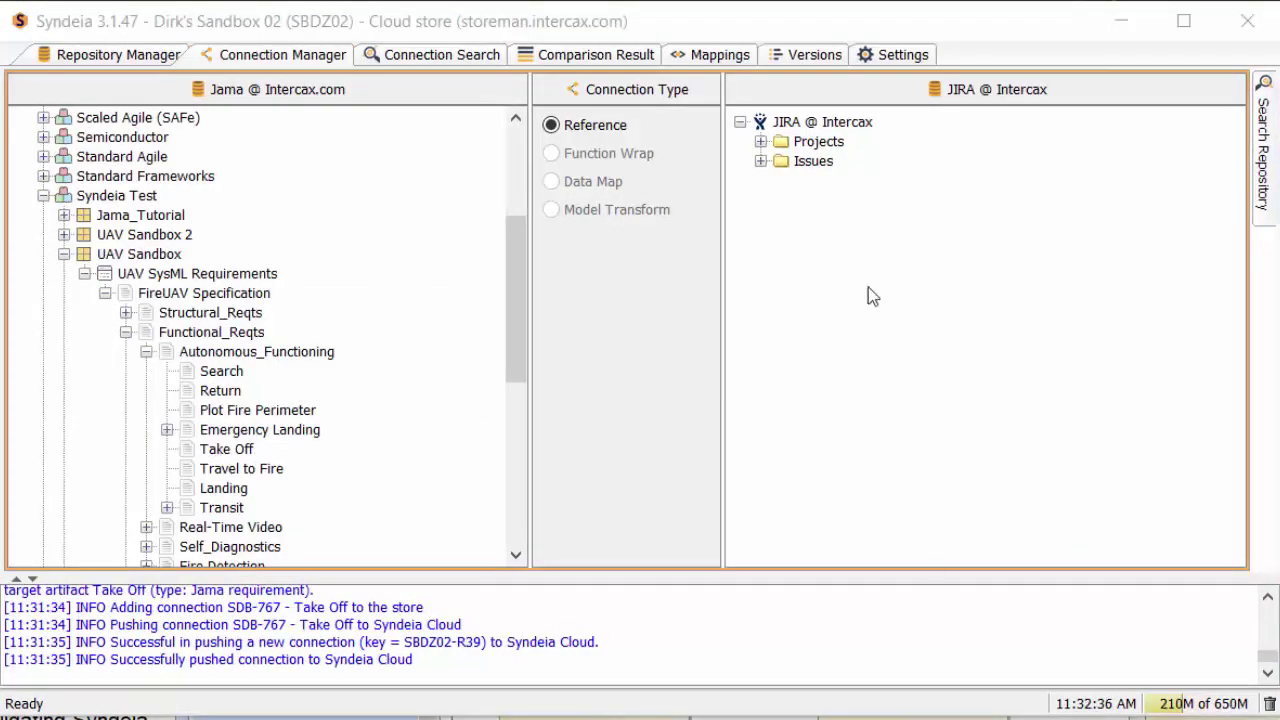
Retrieve all of the project's connections in the connection search
{"action": "left_click", "coordinate": [455, 53]}
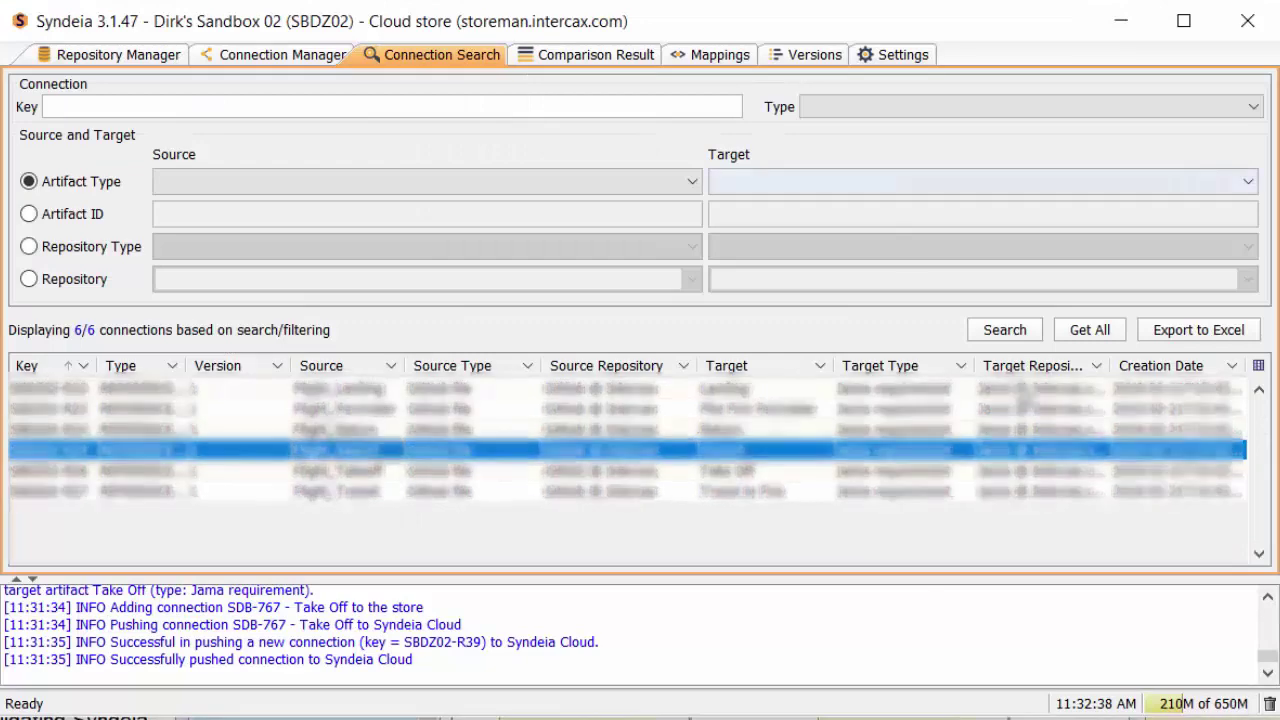
{"action": "left_click", "coordinate": [1085, 333]}
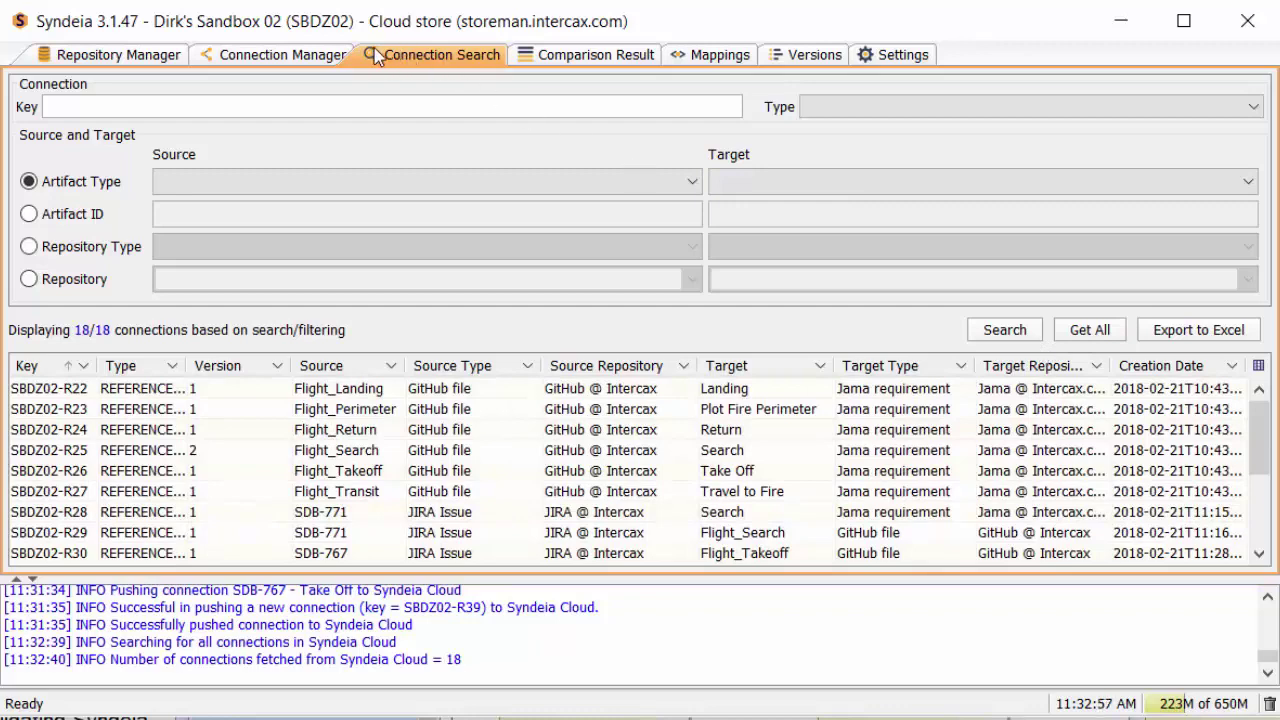
Visualize the neighboring artifacts of the Jama requirement Take Off in auto layout and expand the Flight_Takeoff node in the graph
{"action": "left_click", "coordinate": [285, 57]}
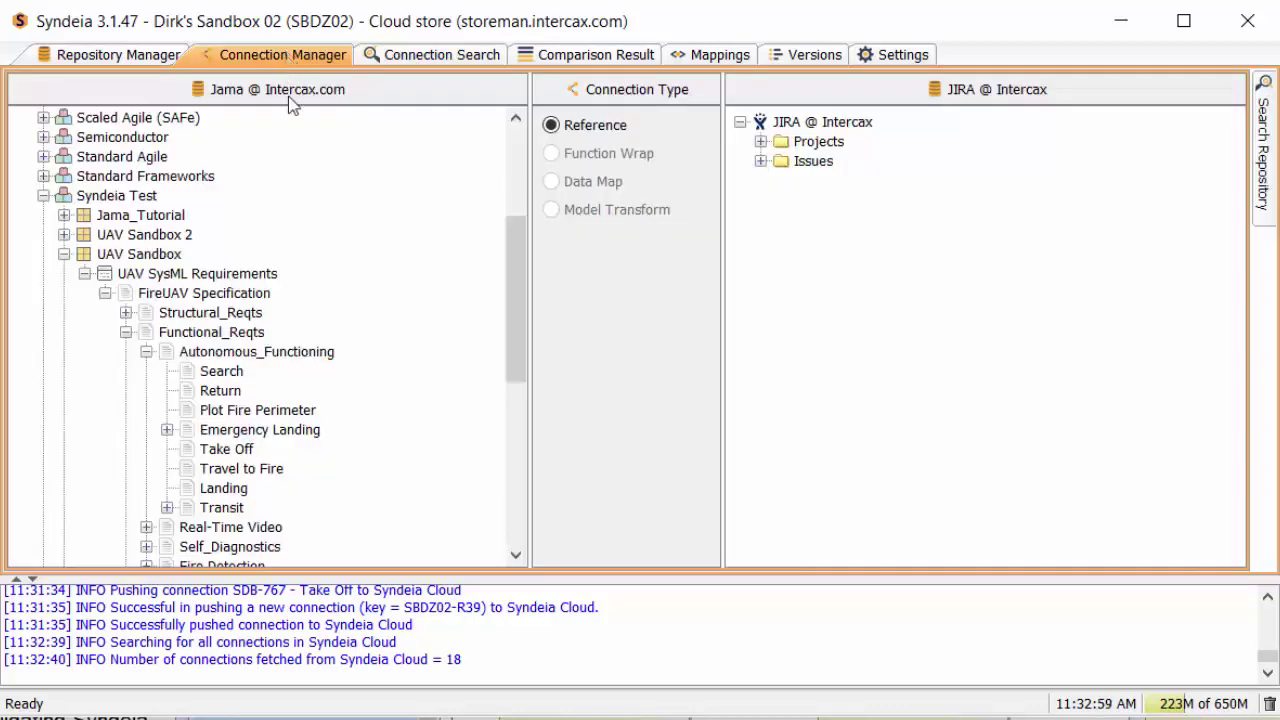
{"action": "right_click", "coordinate": [224, 455]}
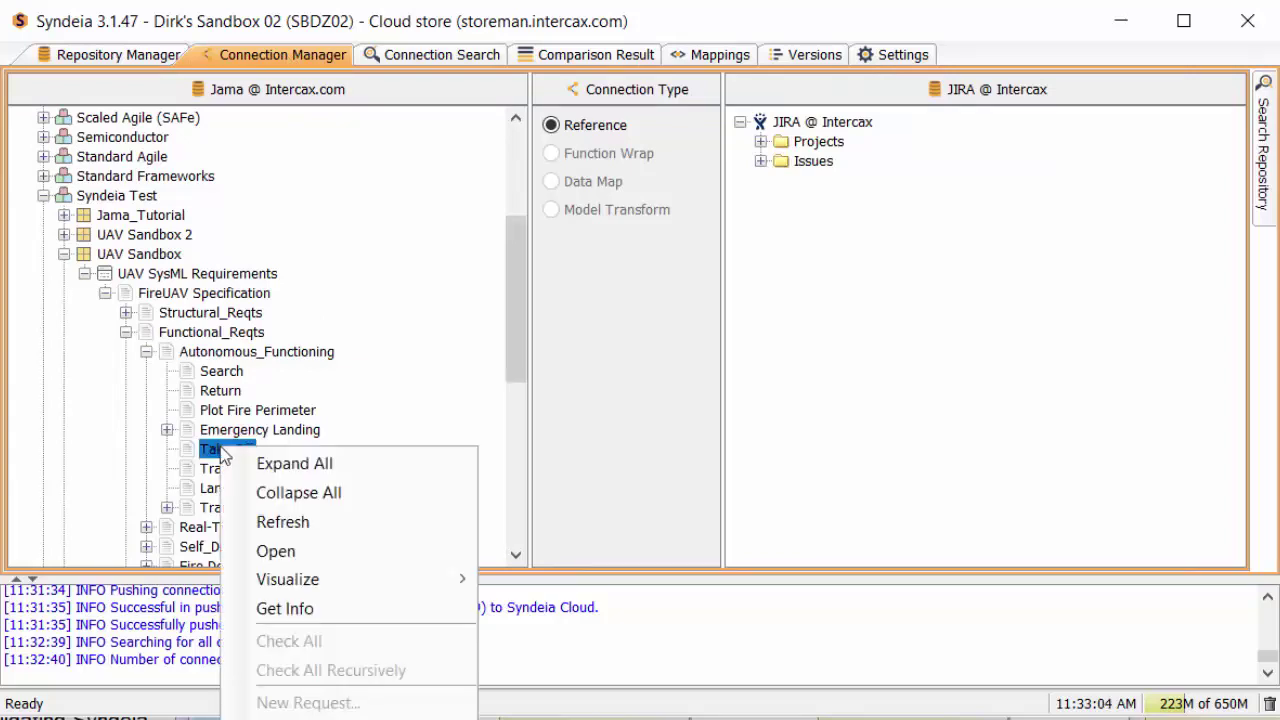
{"action": "mouse_move", "coordinate": [380, 580]}
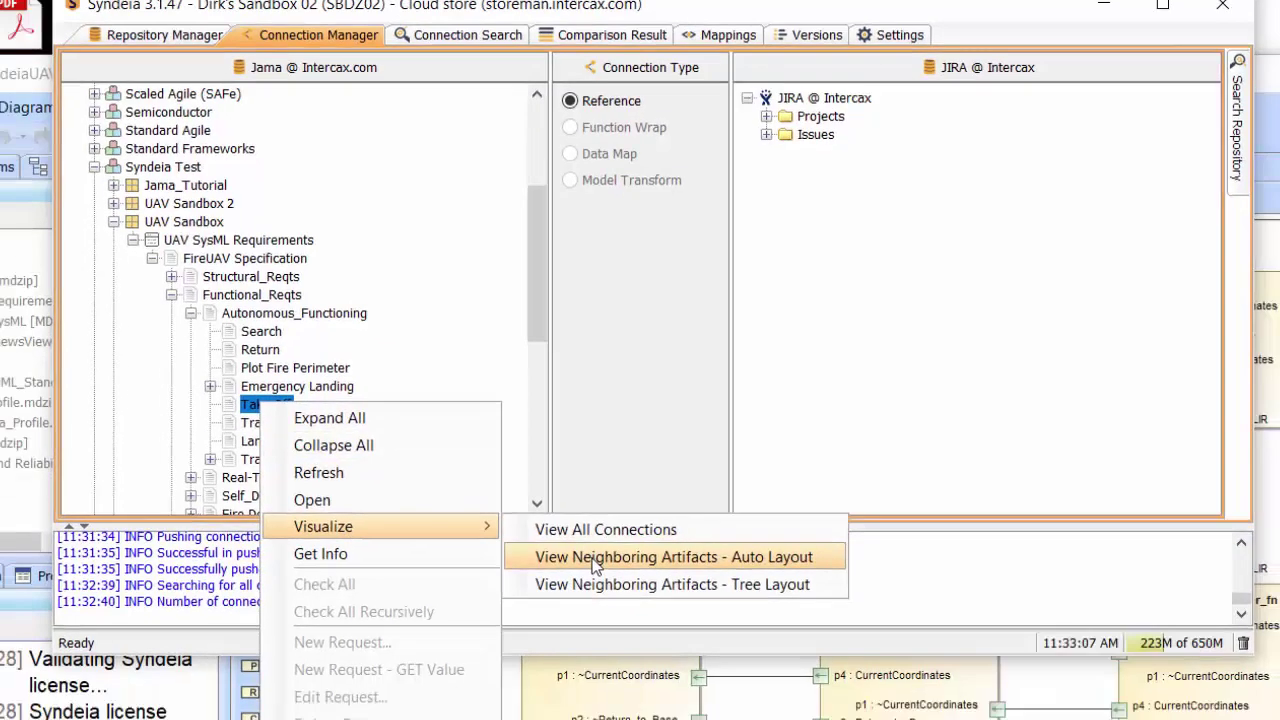
{"action": "left_click", "coordinate": [560, 611]}
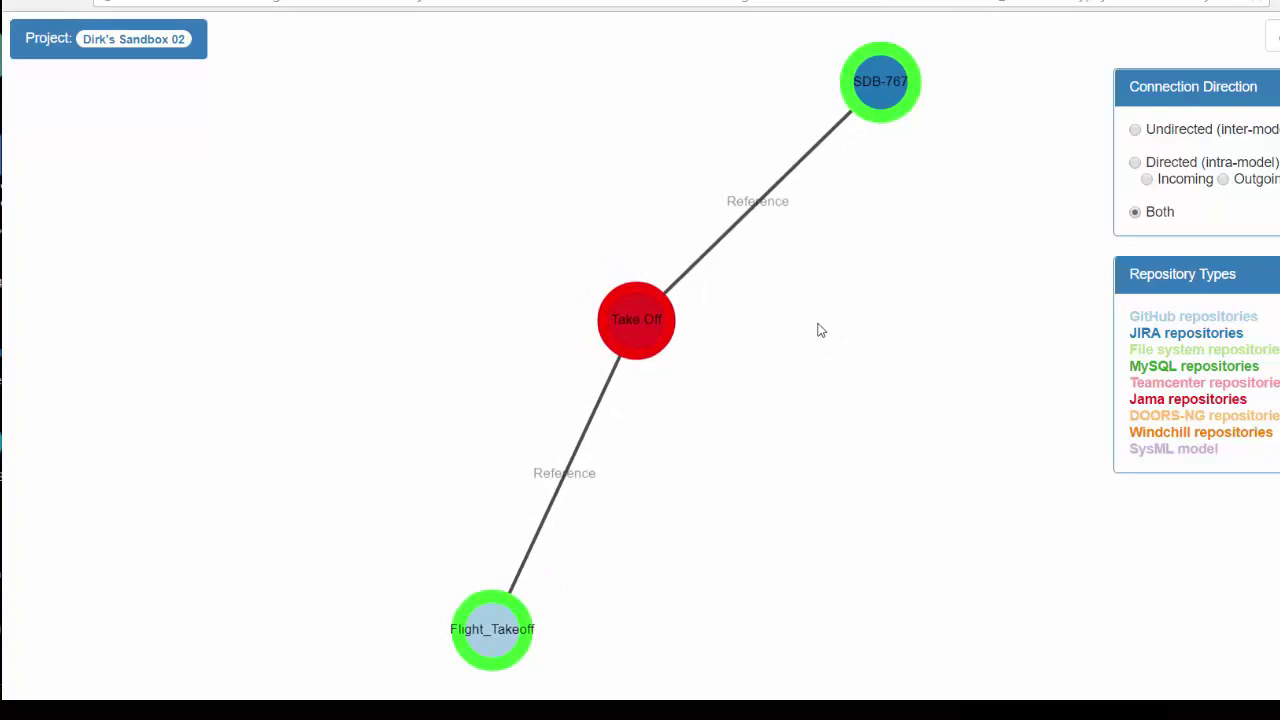
{"action": "double_click", "coordinate": [488, 627]}
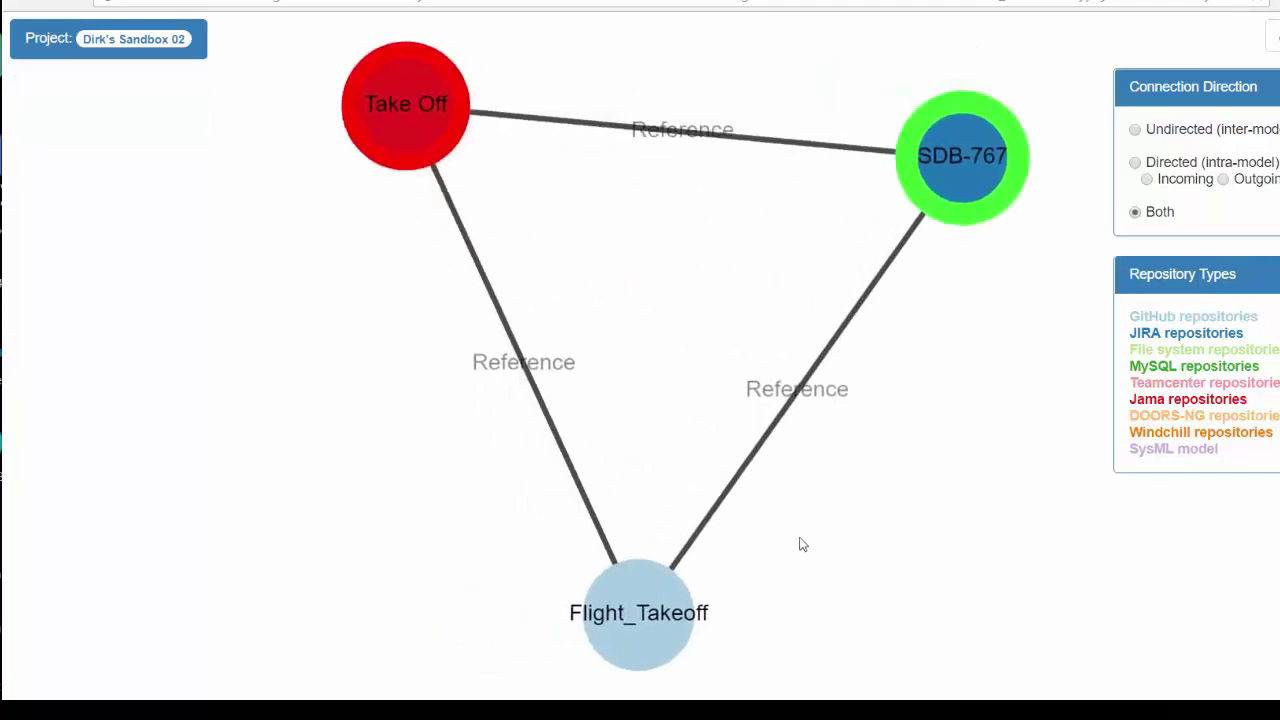